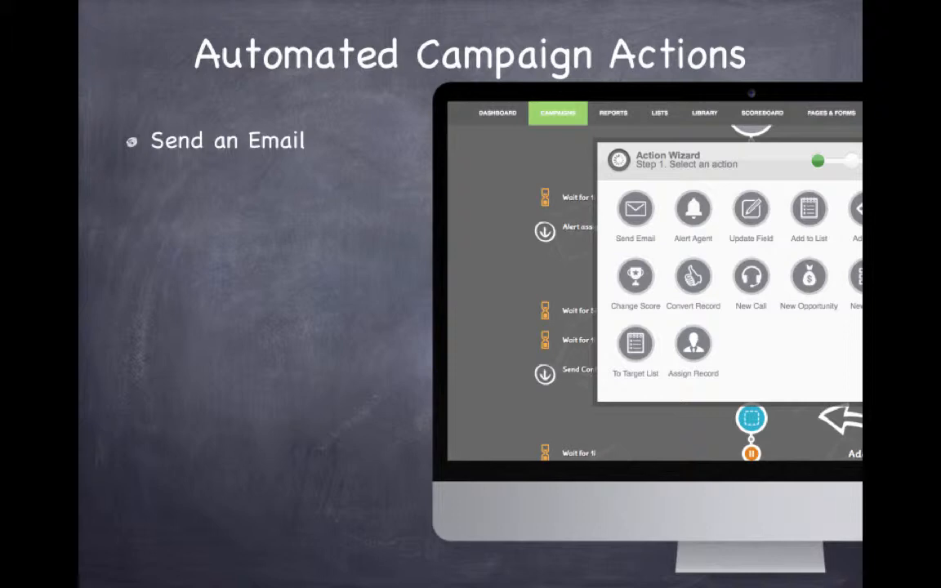
{"action": "key", "text": "Right"}
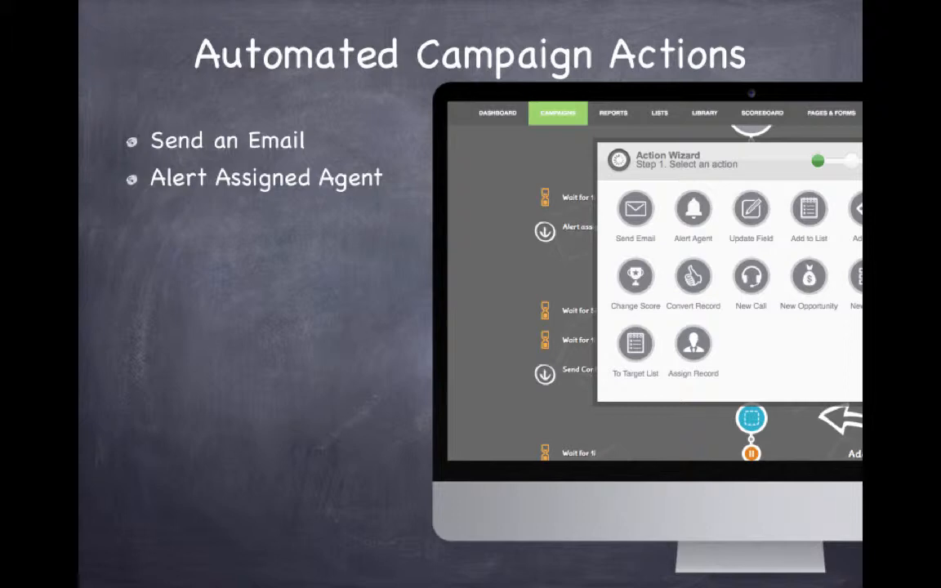
{"action": "key", "text": "Right"}
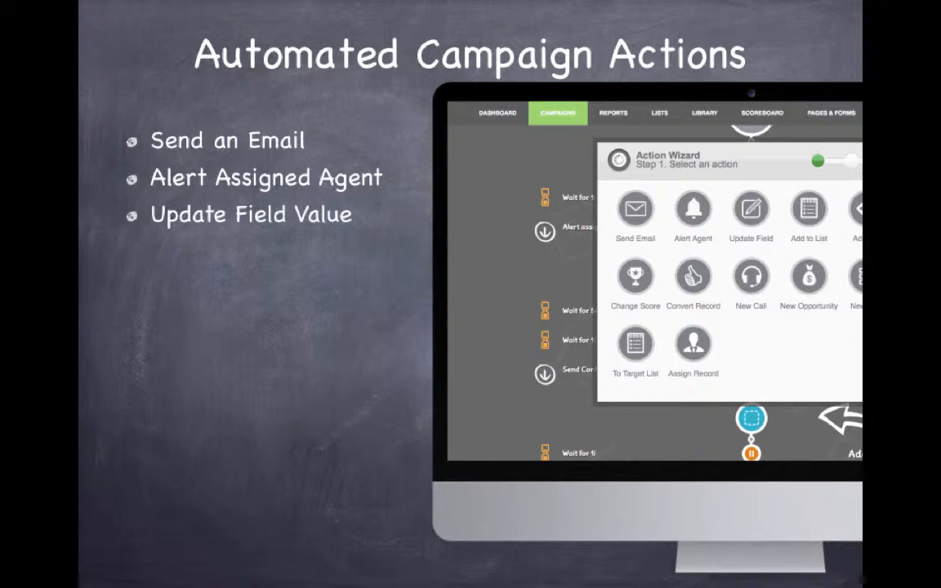
{"action": "key", "text": "Right"}
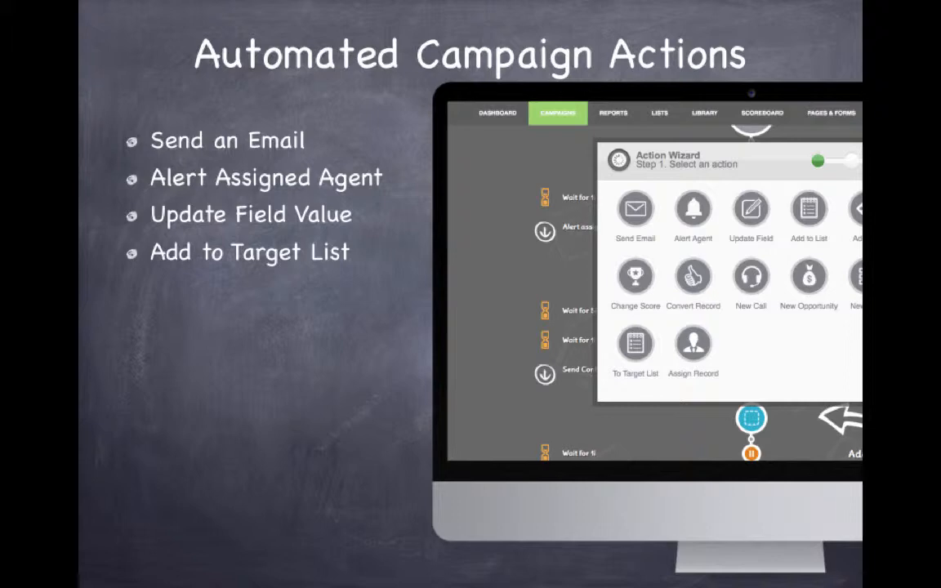
{"action": "key", "text": "Right"}
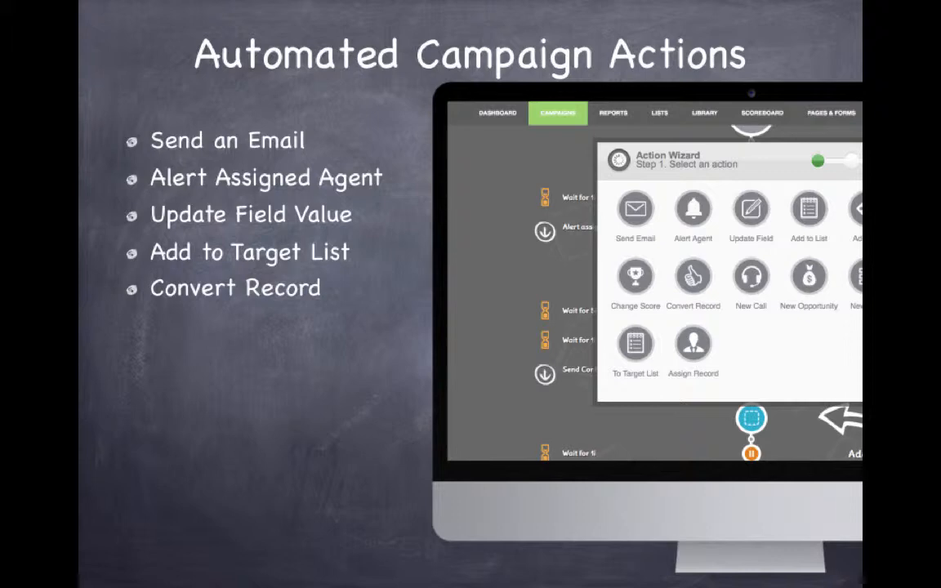
{"action": "key", "text": "Right"}
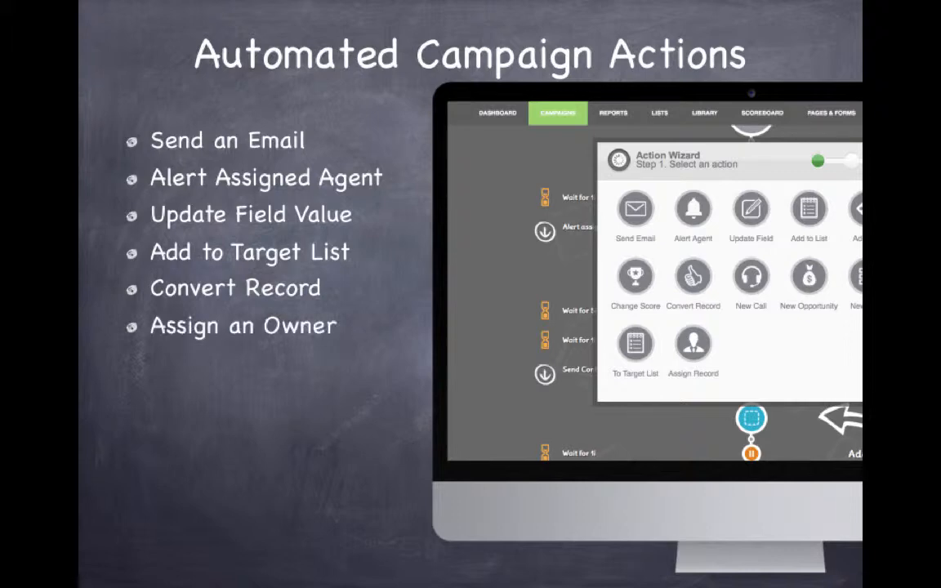
{"action": "key", "text": "Right"}
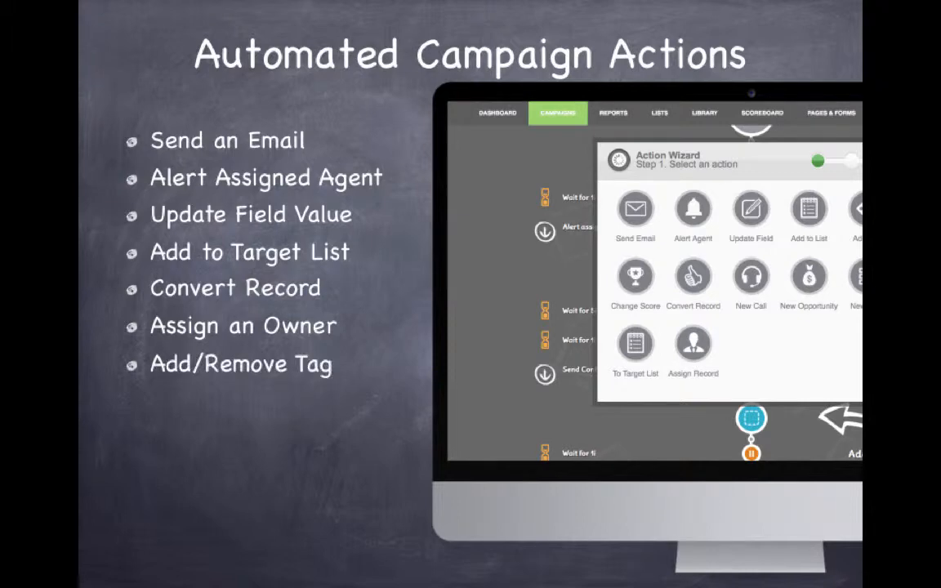
{"action": "key", "text": "Right"}
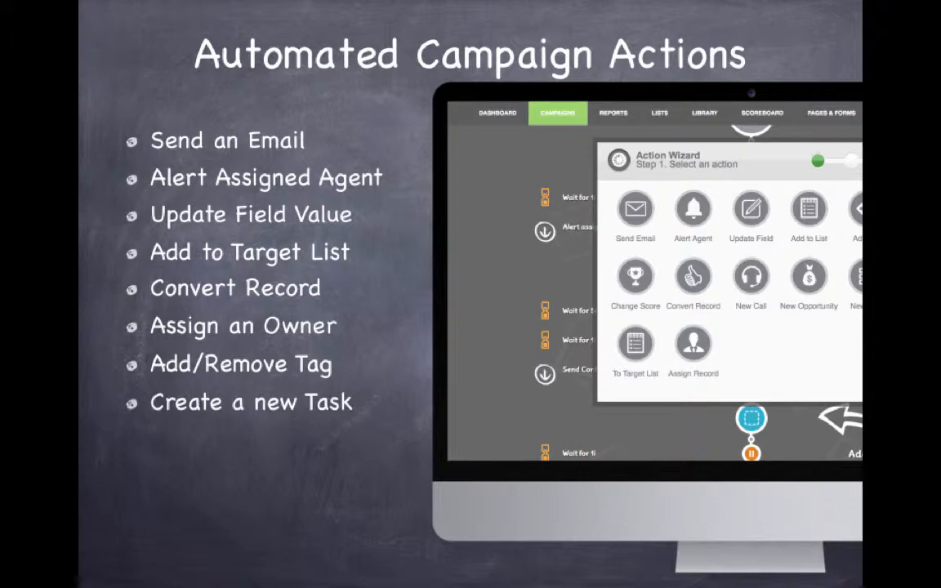
{"action": "key", "text": "Right"}
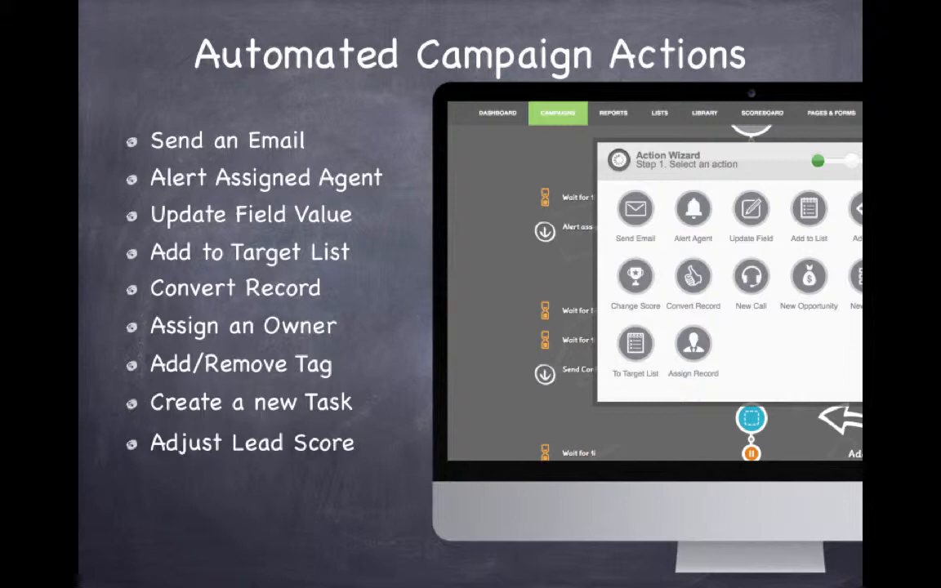
{"action": "key", "text": "Right"}
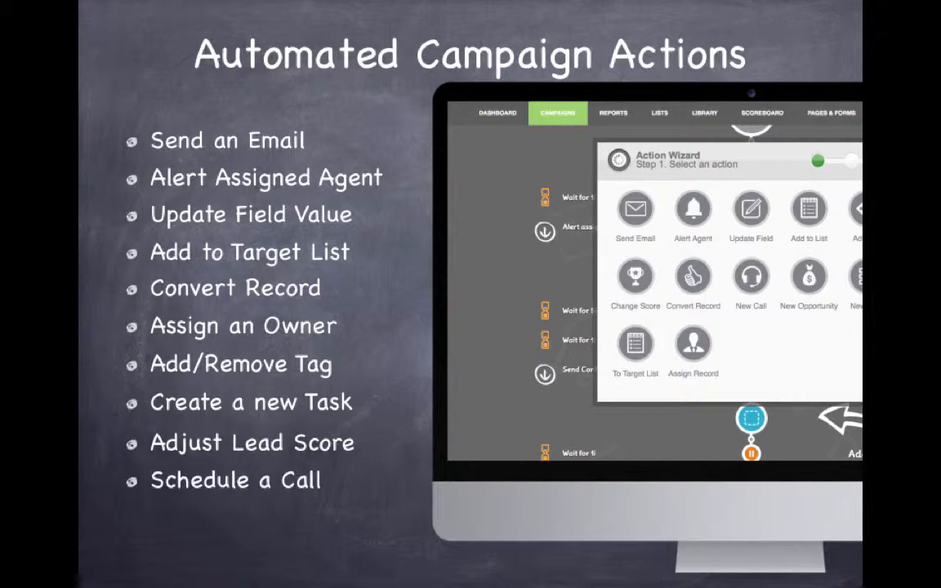
{"action": "key", "text": "Right"}
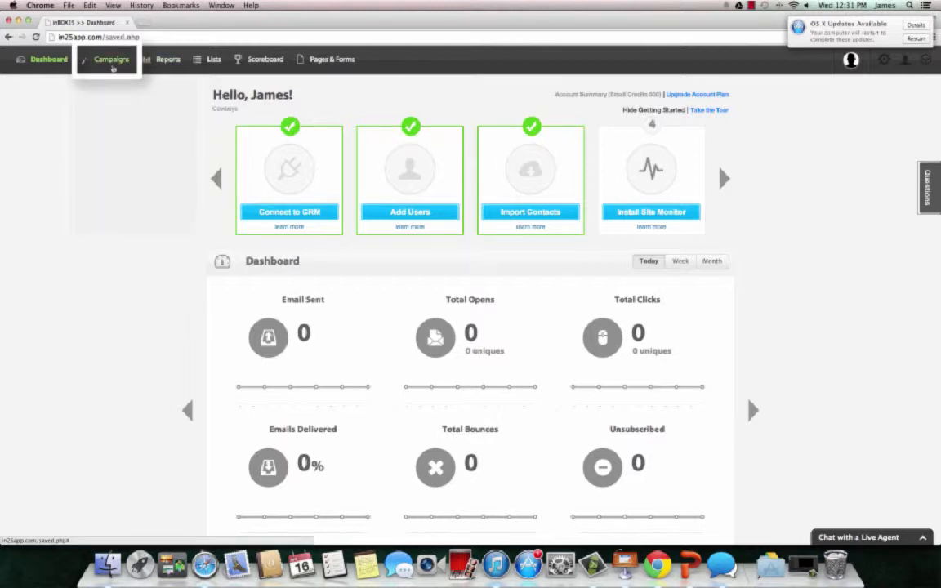
- Create a new campaign of the Automated Campaign type
{"action": "left_click", "coordinate": [112, 69]}
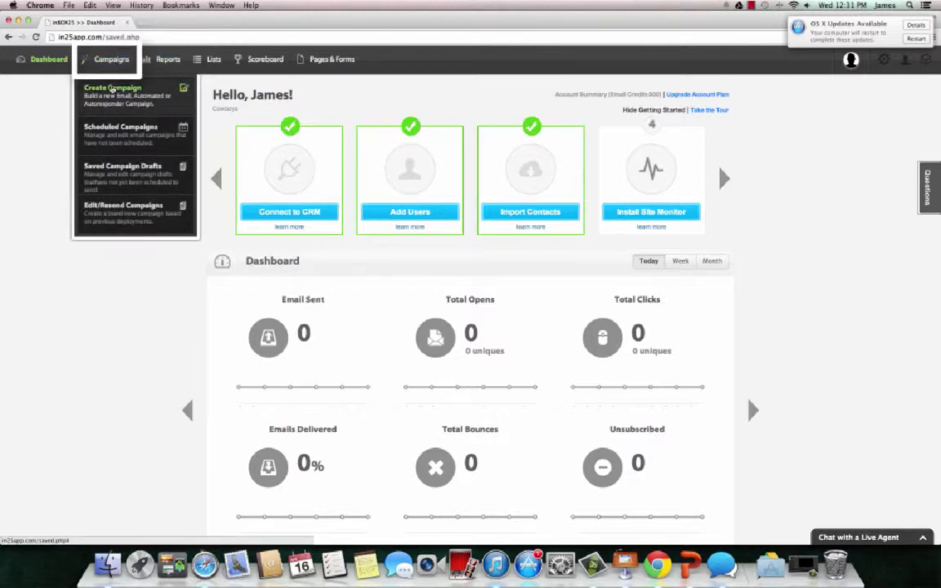
{"action": "left_click", "coordinate": [112, 88]}
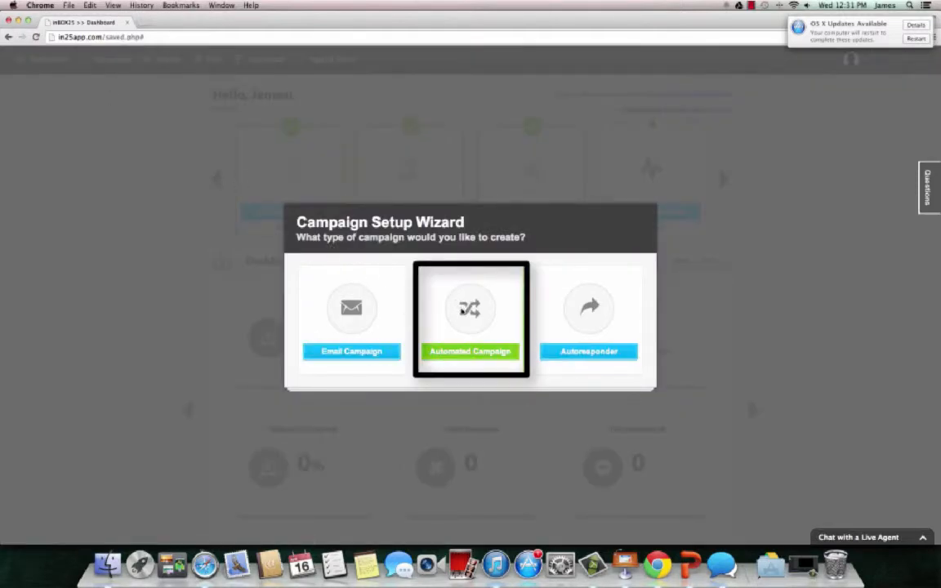
{"action": "left_click", "coordinate": [474, 352]}
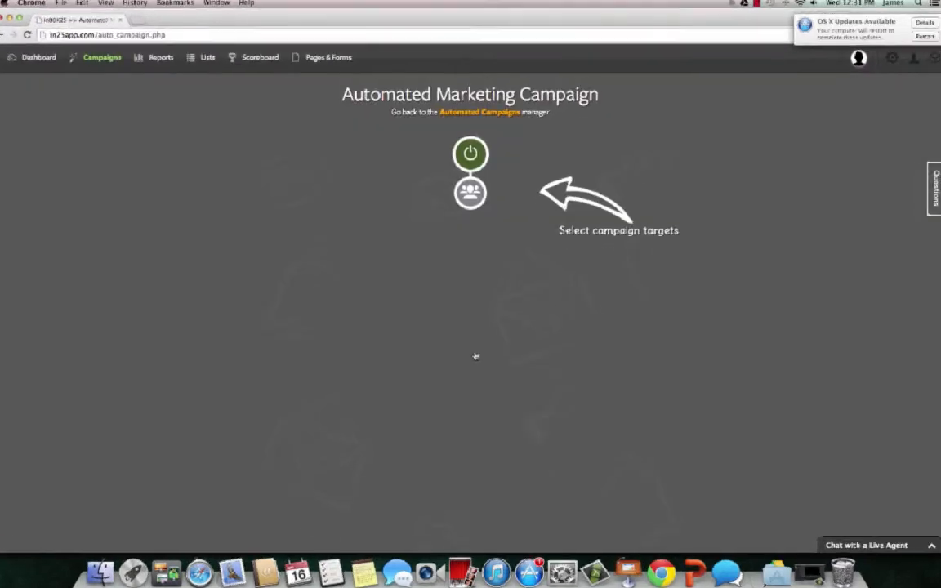
- Target the campaign at the First Test list, name it "Testing Campaign 2", and save it with Smart Campaign matching
{"action": "left_click", "coordinate": [472, 204]}
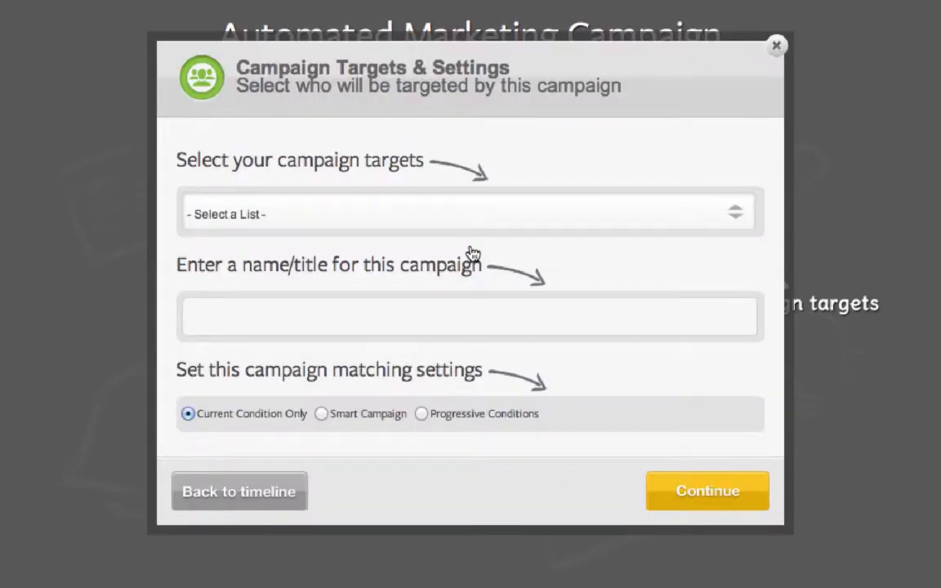
{"action": "left_click", "coordinate": [333, 223]}
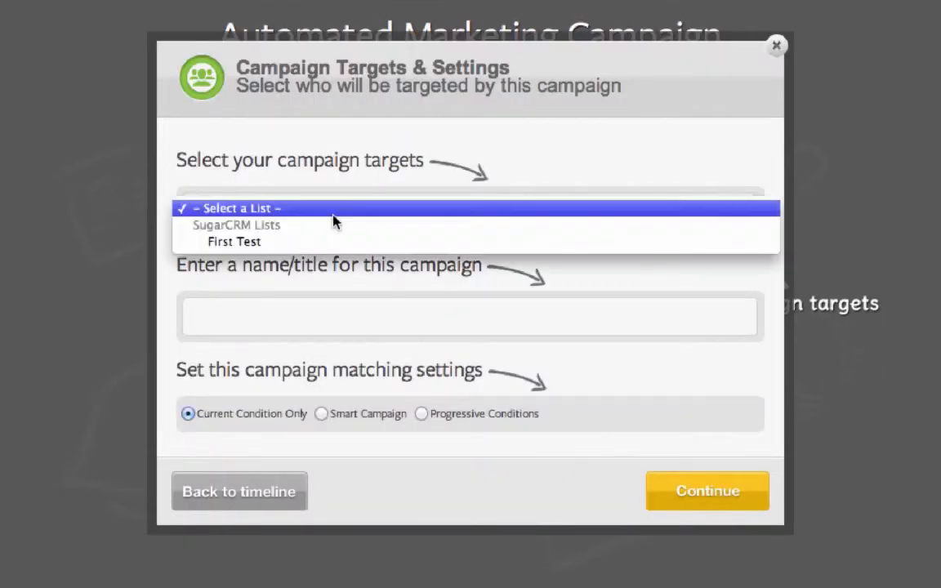
{"action": "left_click", "coordinate": [287, 241]}
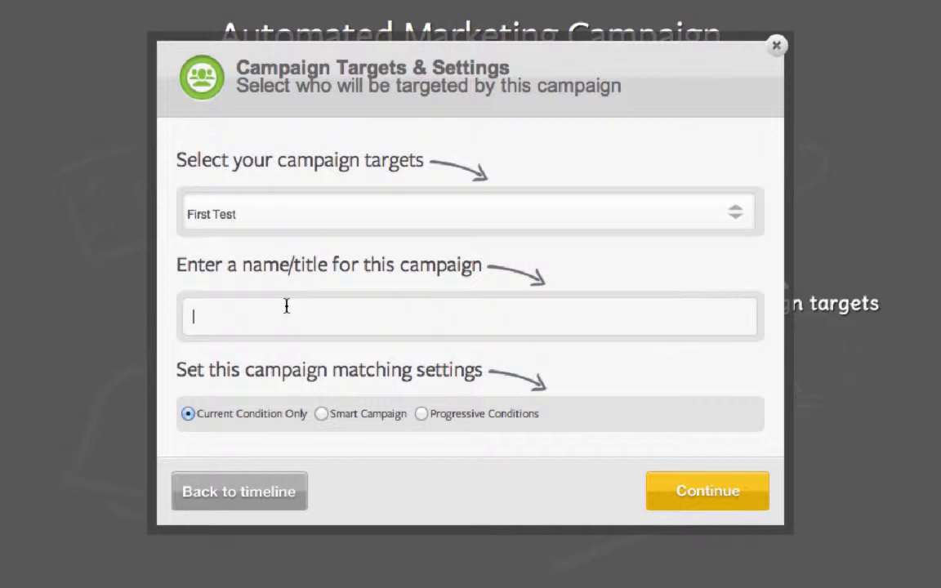
{"action": "type", "text": "Testing Campa"}
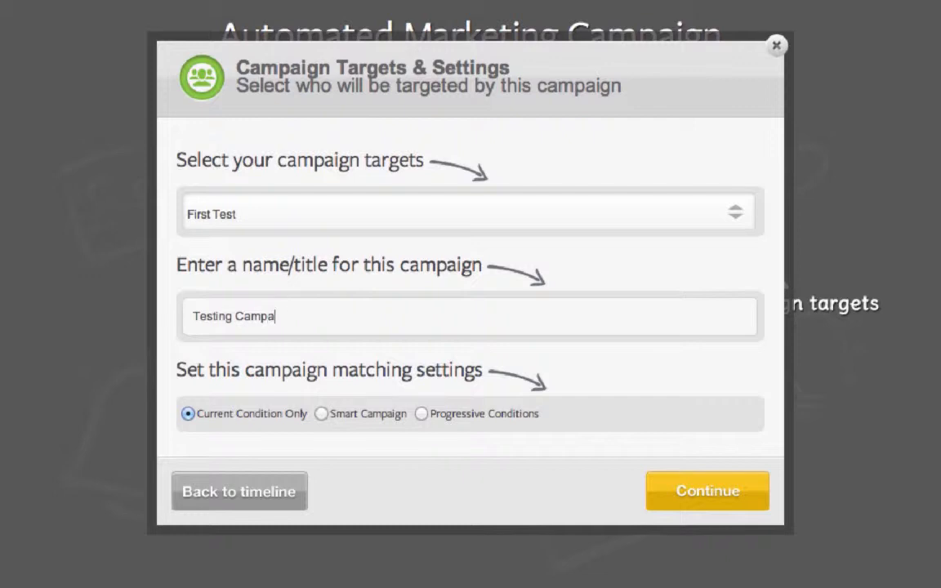
{"action": "type", "text": "ign 2"}
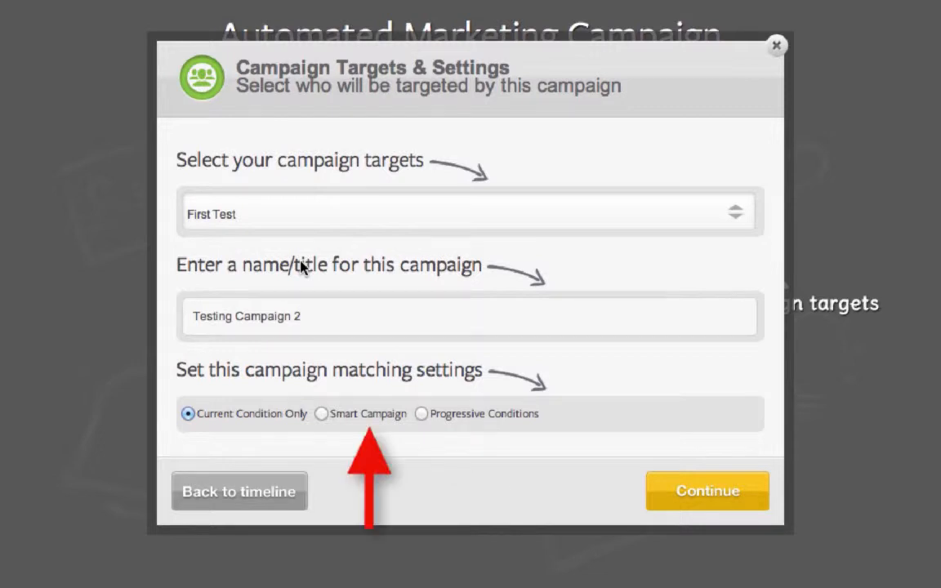
{"action": "left_click", "coordinate": [322, 415]}
{"action": "left_click", "coordinate": [683, 496]}
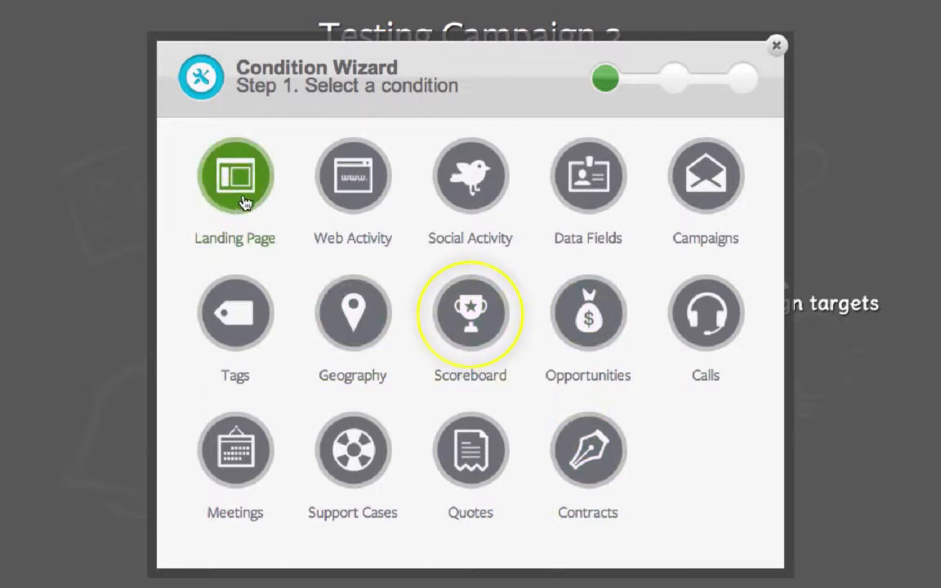
- Start a Scoreboard condition and name it "Cold Sales Stage"
{"action": "left_click", "coordinate": [477, 299]}
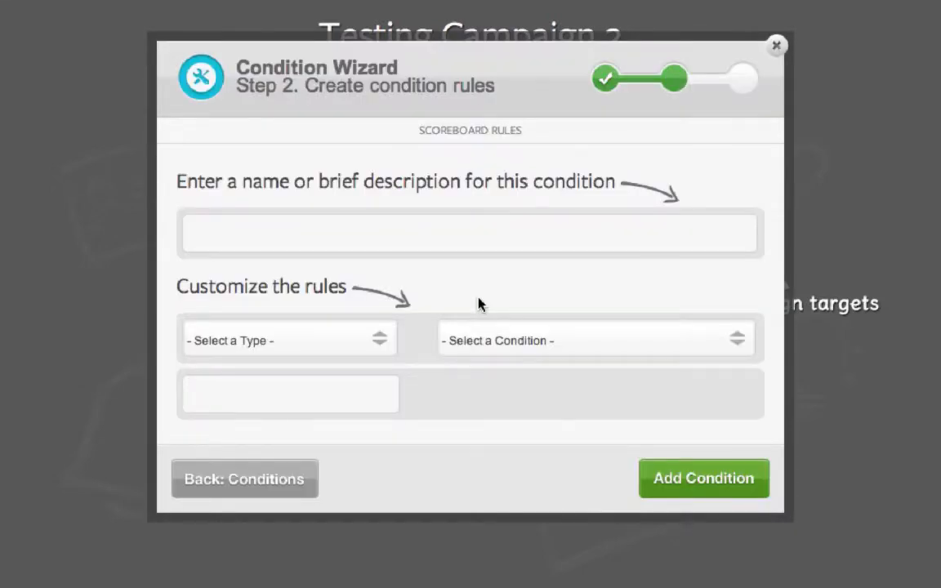
{"action": "left_click", "coordinate": [272, 236]}
{"action": "type", "text": "Cold Sales Stage"}
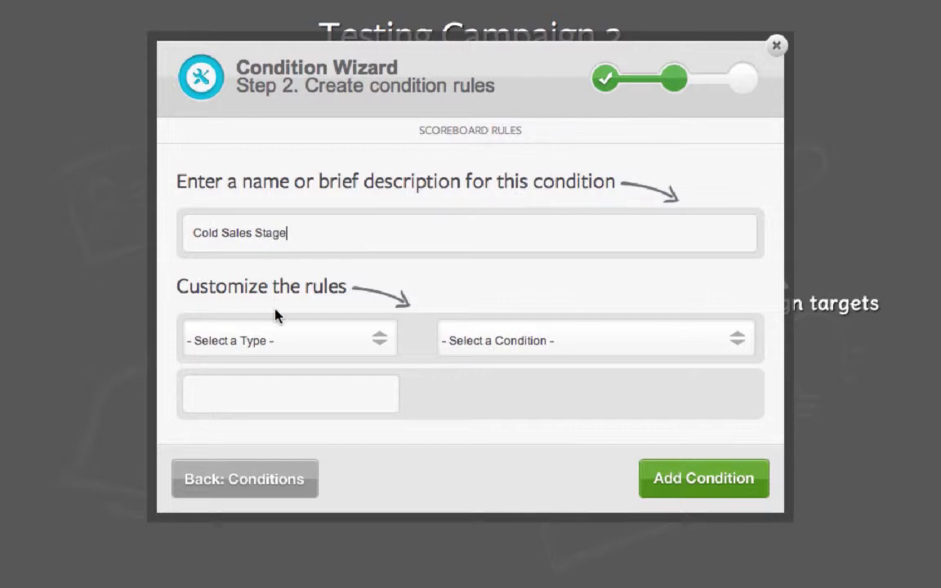
- Set the scoreboard rule to Lifecycle Stage Equals Cold and add the condition to the campaign
{"action": "left_click", "coordinate": [274, 331]}
{"action": "left_click", "coordinate": [278, 372]}
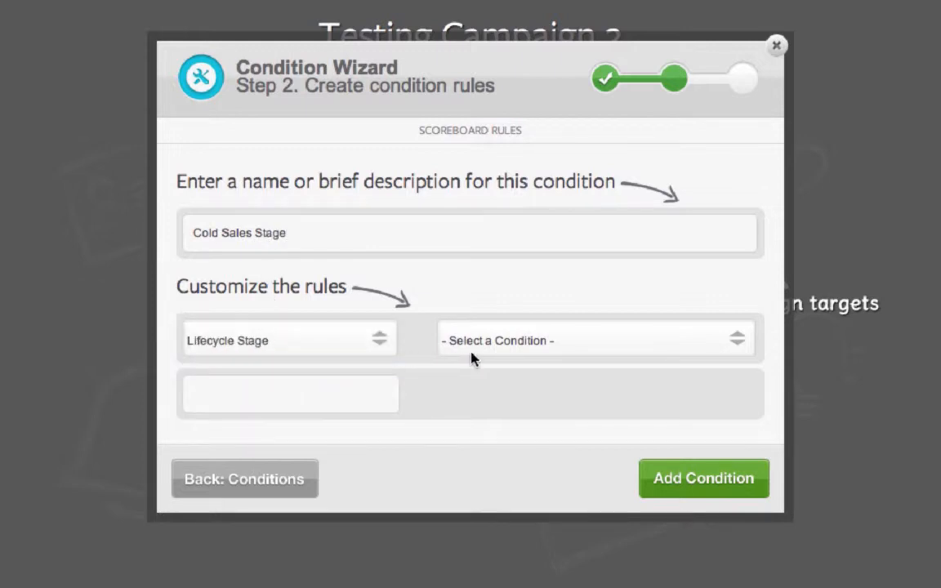
{"action": "left_click", "coordinate": [494, 394]}
{"action": "left_click", "coordinate": [491, 411]}
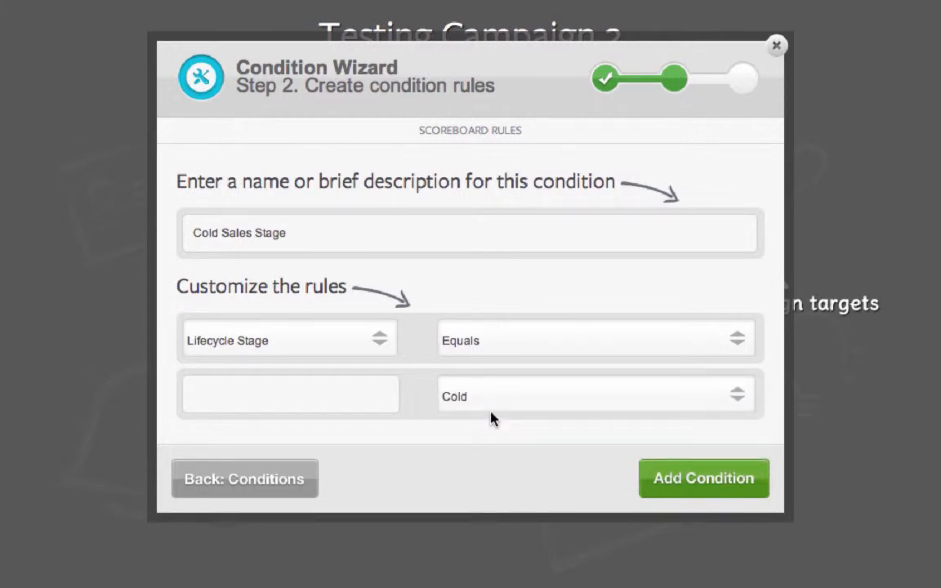
{"action": "left_click", "coordinate": [684, 473]}
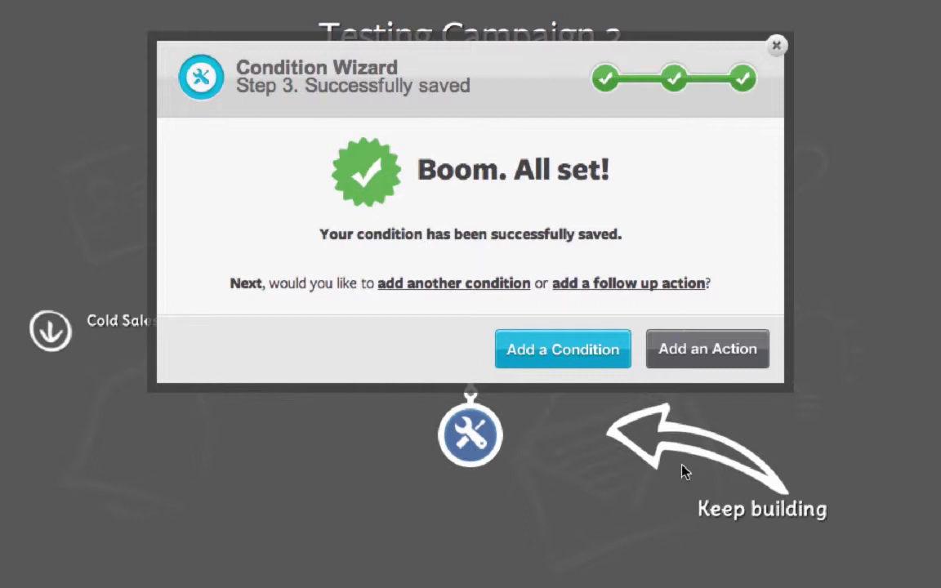
- Start another condition of the Landing Page type and name it "Landing Page Conversion"
{"action": "left_click", "coordinate": [580, 361]}
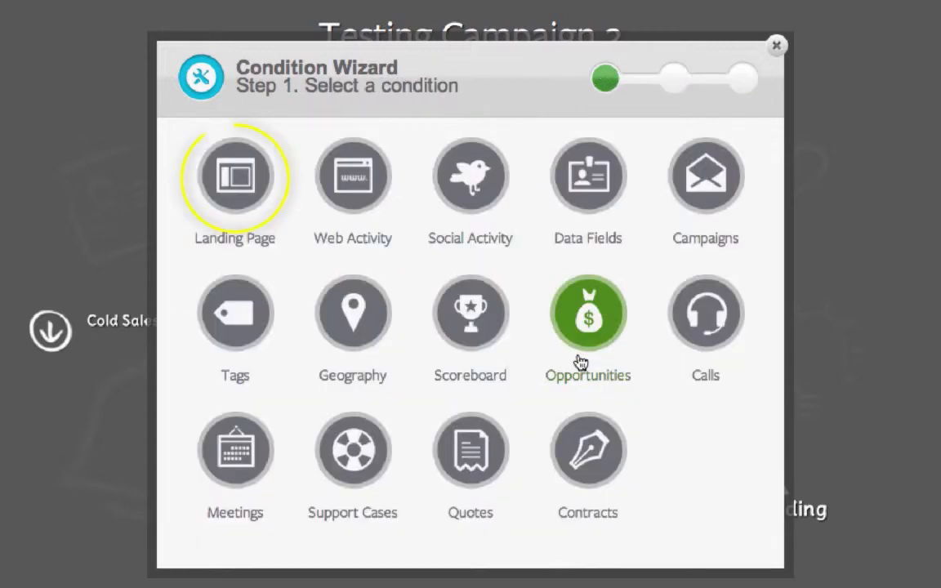
{"action": "left_click", "coordinate": [229, 197]}
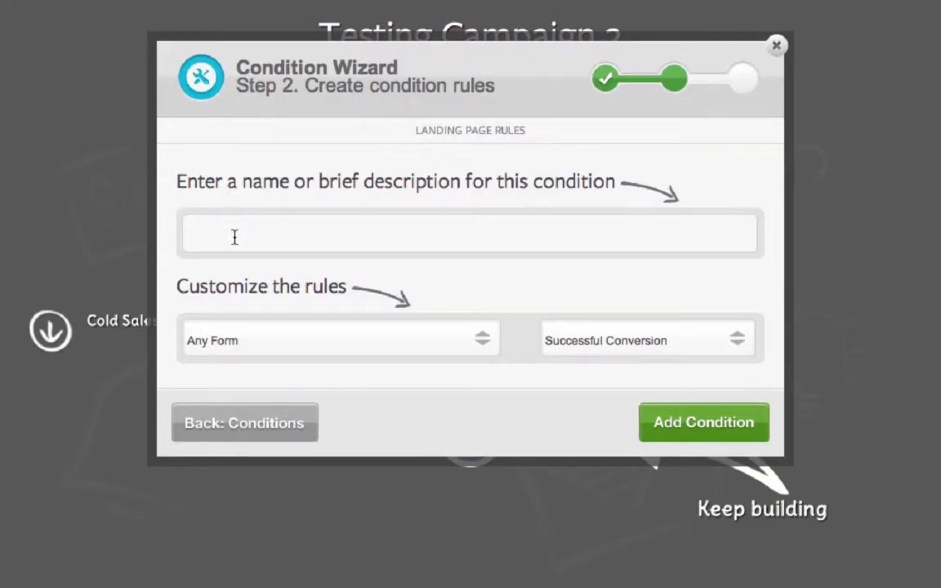
{"action": "left_click", "coordinate": [235, 240]}
{"action": "type", "text": "Landing Page Convers"}
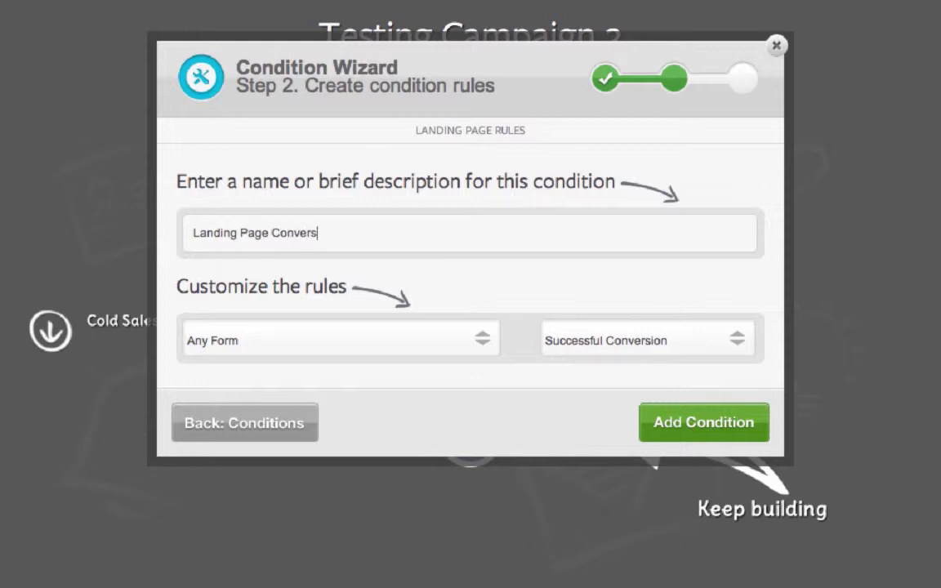
{"action": "type", "text": "ion"}
- Set the landing page rule to the form "Become A Yarm Member Today" and add the condition
{"action": "left_click", "coordinate": [253, 338]}
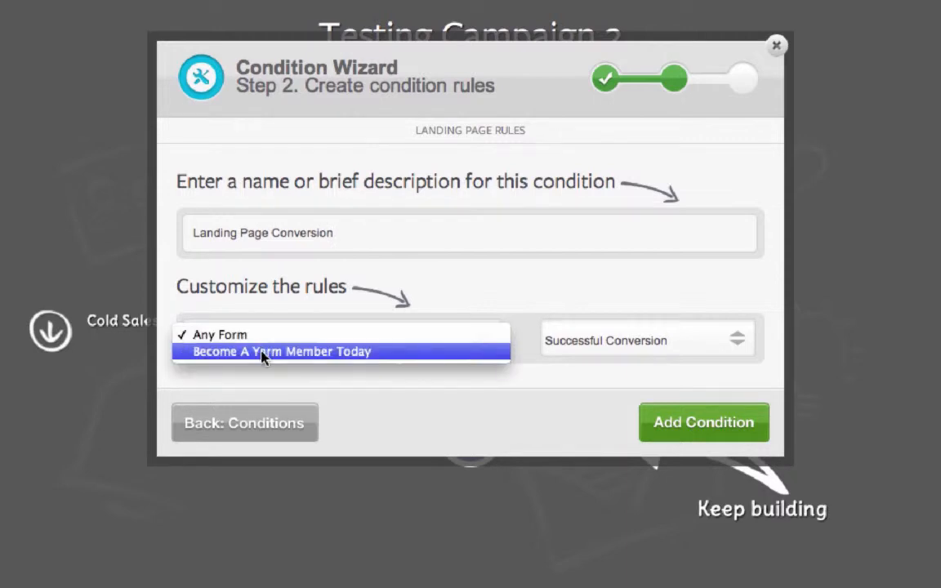
{"action": "left_click", "coordinate": [263, 352]}
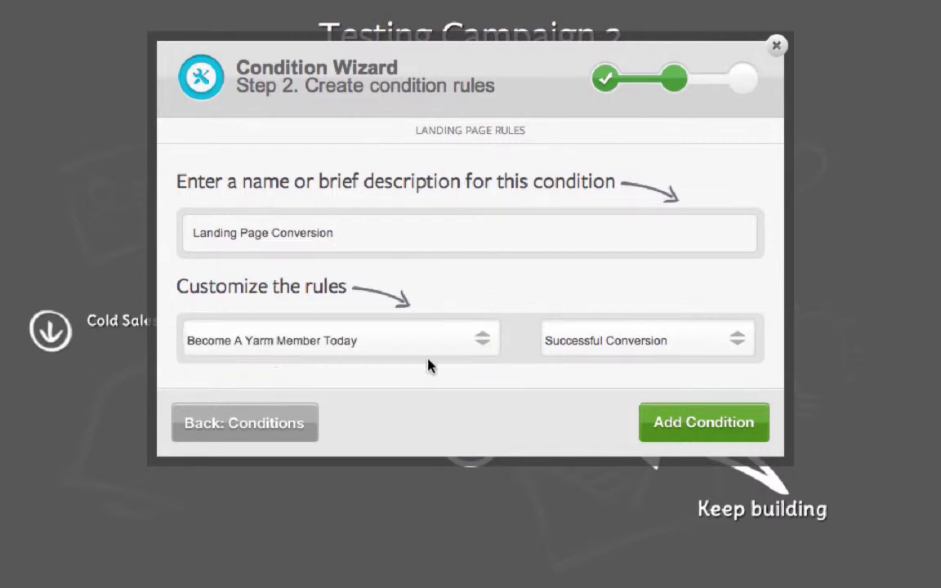
{"action": "left_click", "coordinate": [684, 424]}
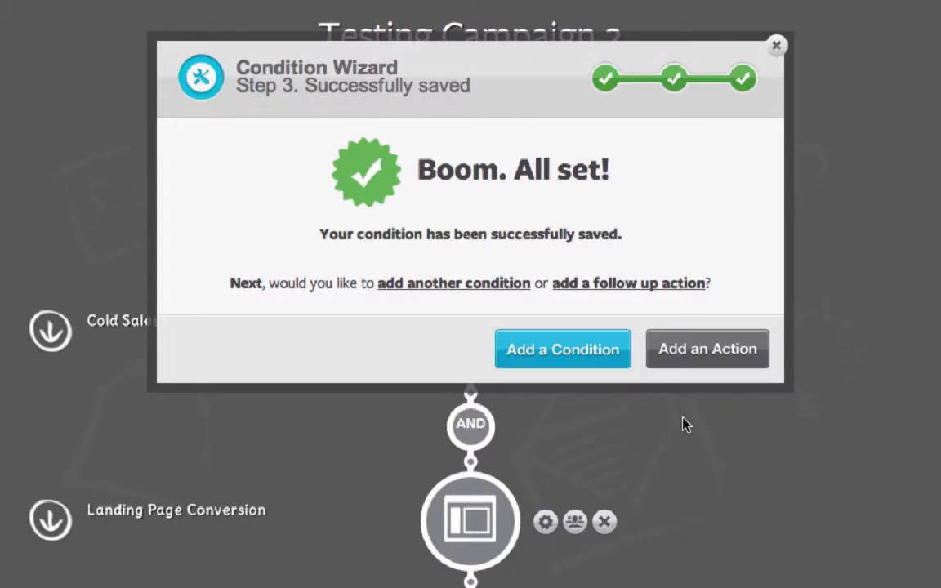
- Proceed to adding a follow-up action, requiring all conditions to match and setting the wait connector to 0 minutes
{"action": "left_click", "coordinate": [707, 349]}
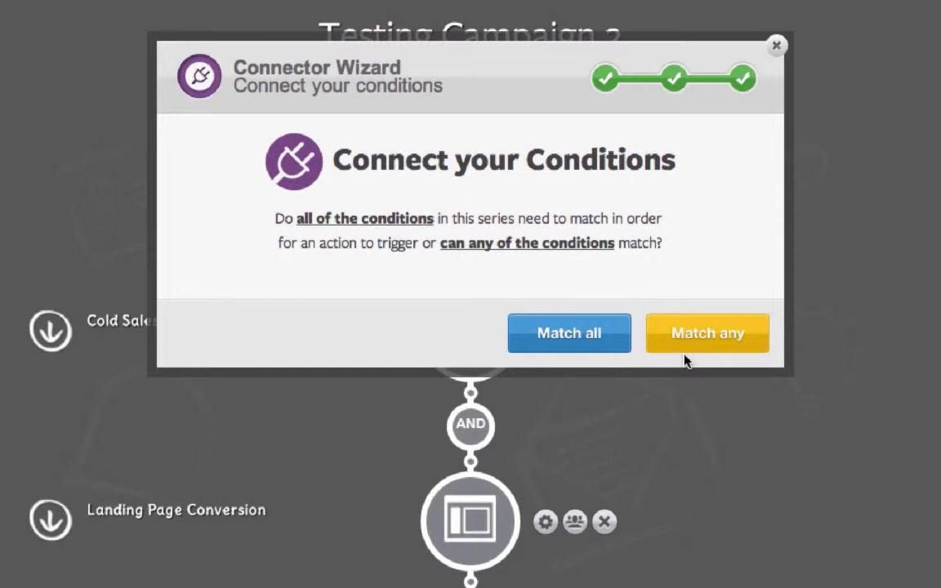
{"action": "left_click", "coordinate": [569, 333]}
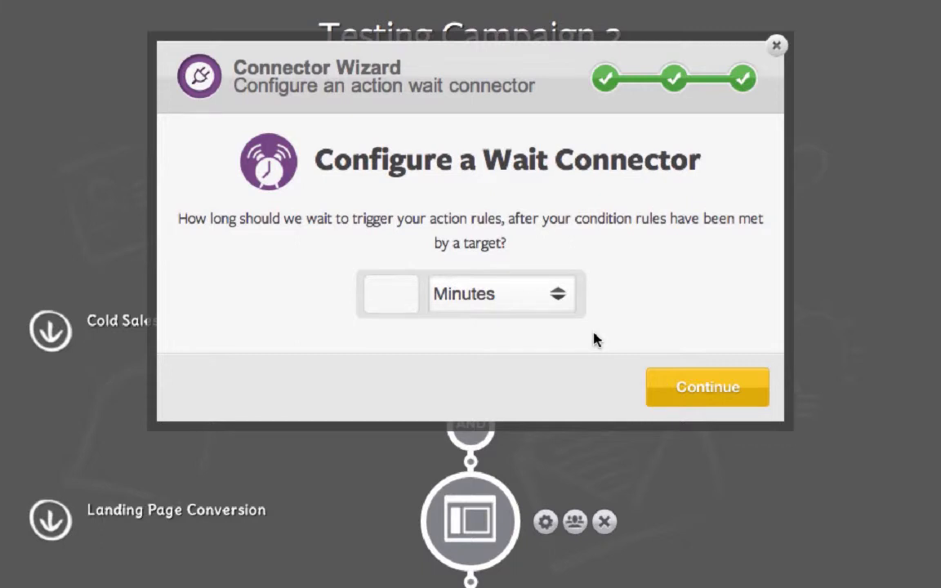
{"action": "left_click", "coordinate": [409, 299]}
{"action": "type", "text": "0"}
{"action": "left_click", "coordinate": [675, 393]}
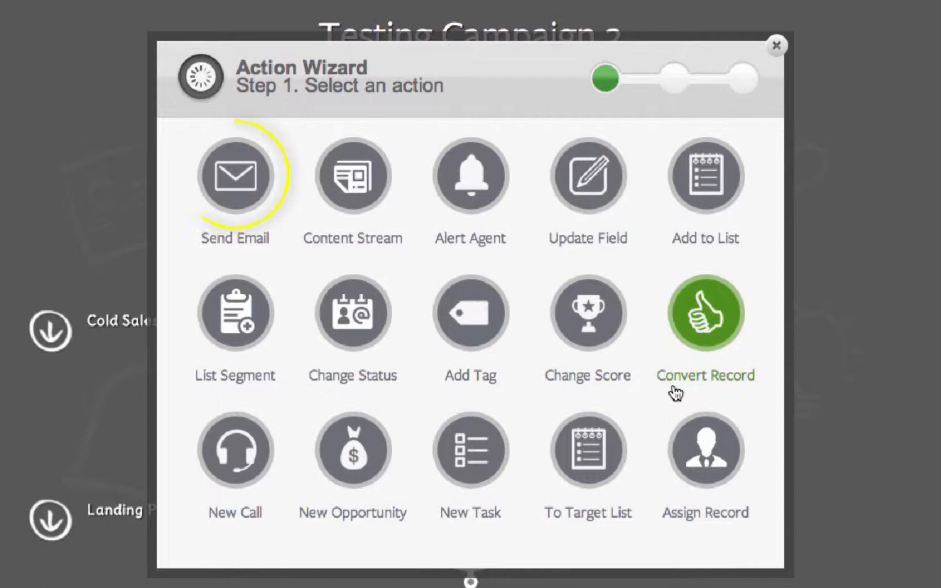
- Create a Send Email action named "1st email" based on the previous campaign "Campaign Test1 - demo email"
{"action": "left_click", "coordinate": [238, 178]}
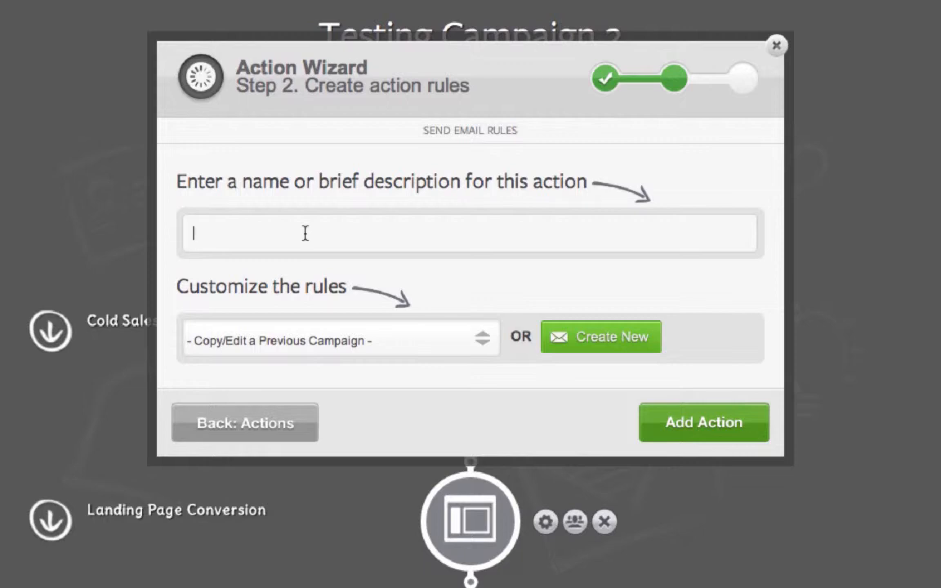
{"action": "type", "text": "1st email"}
{"action": "left_click", "coordinate": [369, 353]}
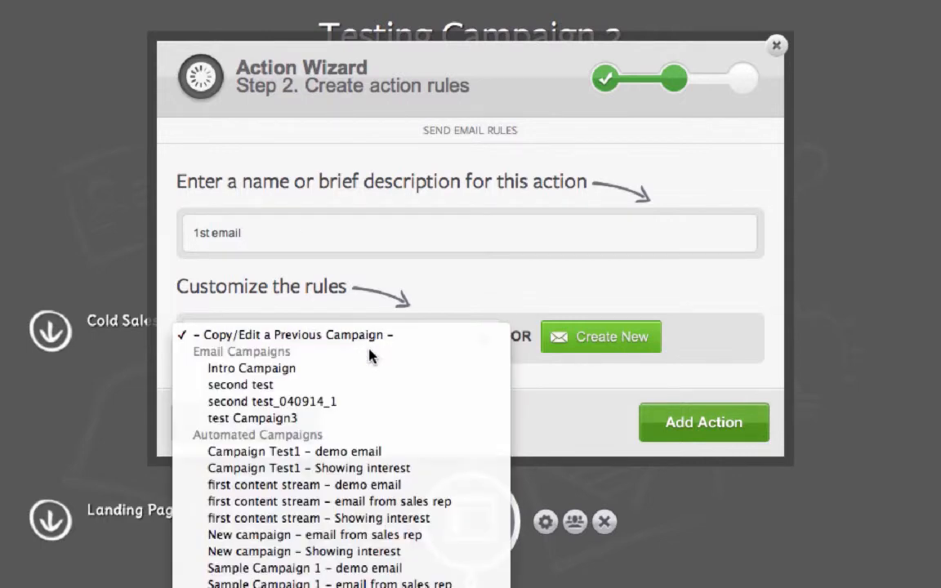
{"action": "left_click", "coordinate": [349, 450]}
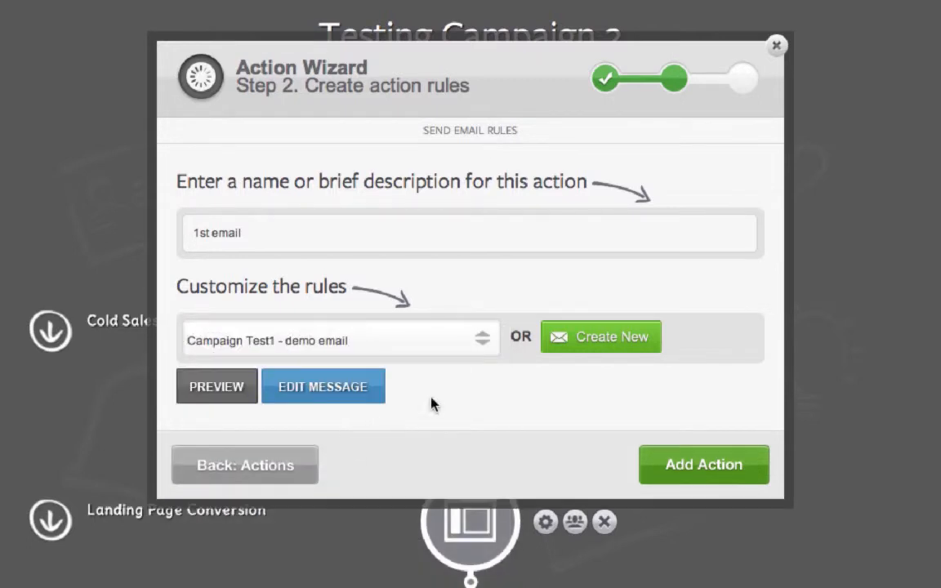
- Complete the demo email's message setup with a 9 am to 5 pm Mon-Fri delivery window, and add the action to the campaign
{"action": "left_click", "coordinate": [351, 394]}
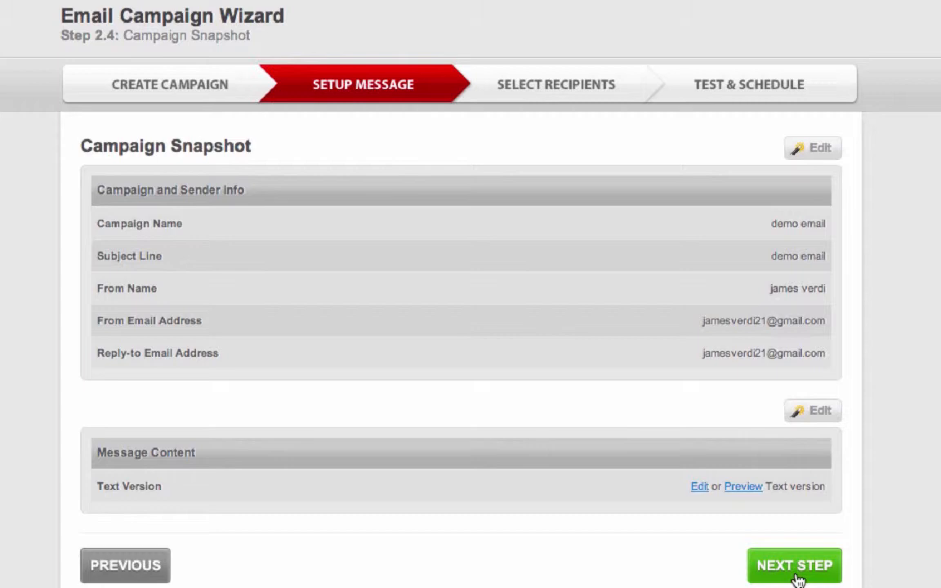
{"action": "left_click", "coordinate": [798, 579]}
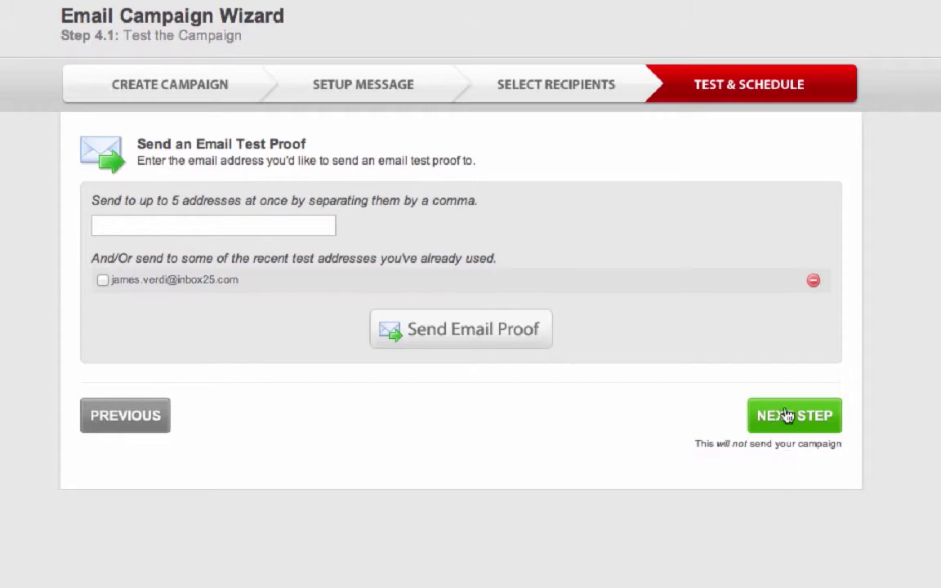
{"action": "left_click", "coordinate": [787, 416]}
{"action": "left_click", "coordinate": [780, 439]}
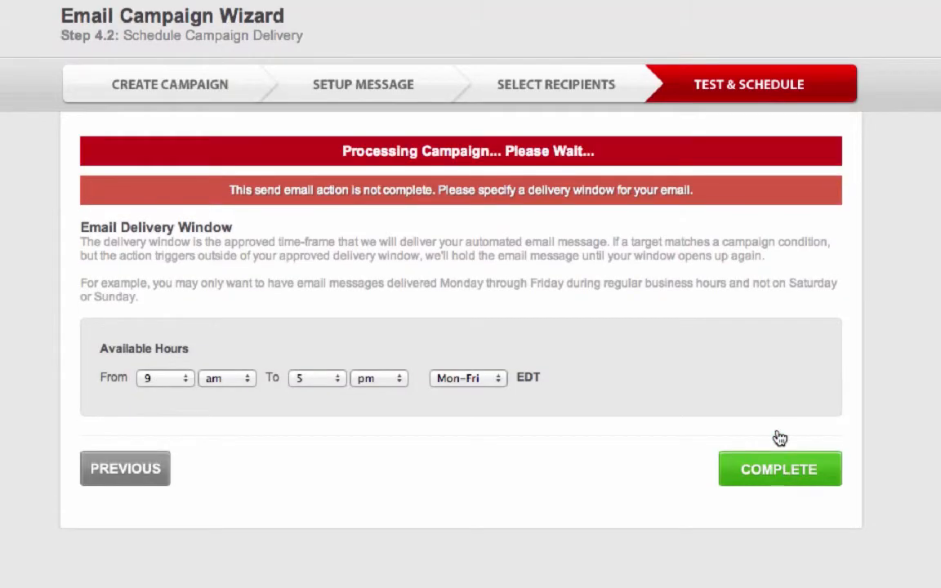
{"action": "left_click", "coordinate": [780, 438]}
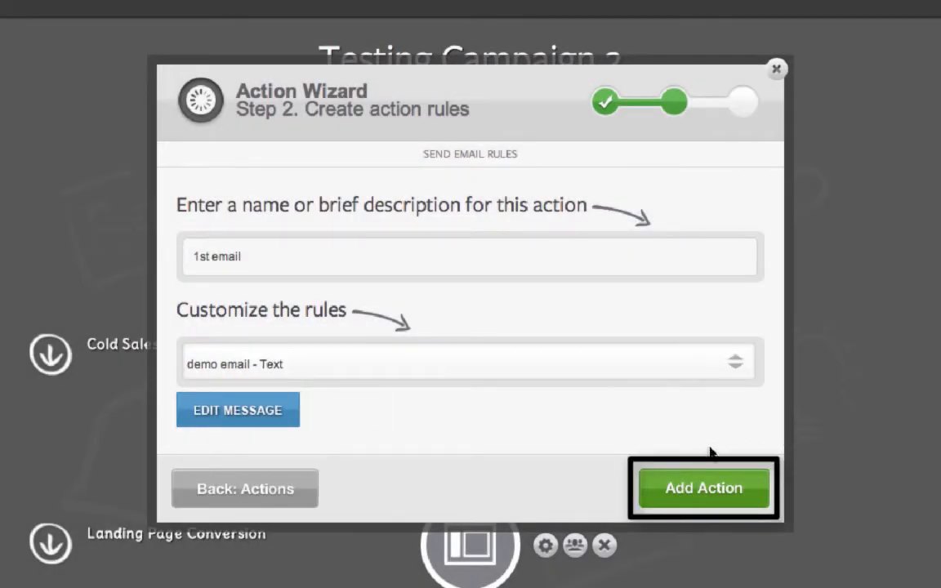
{"action": "left_click", "coordinate": [700, 488]}
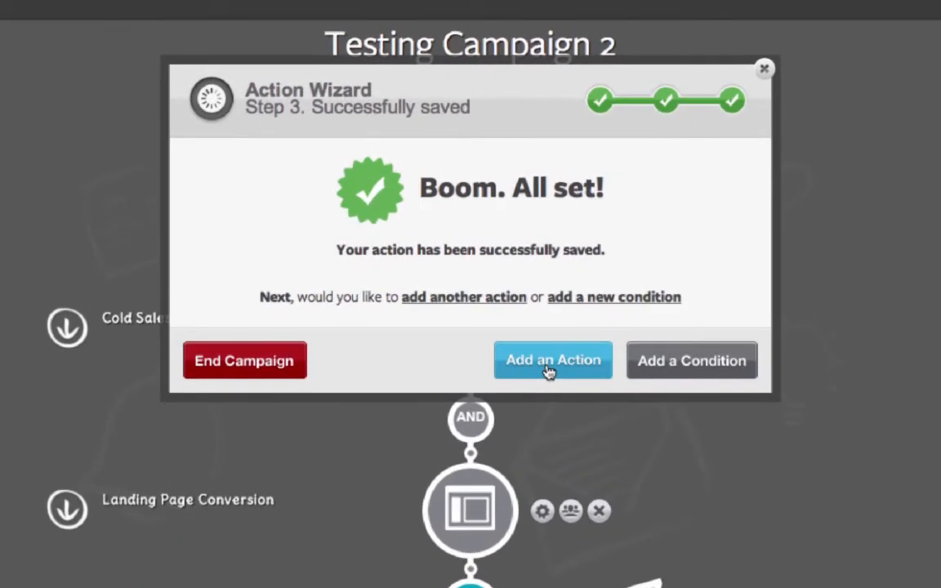
- Start another action after the first email with a wait connector of 2 days
{"action": "left_click", "coordinate": [549, 369]}
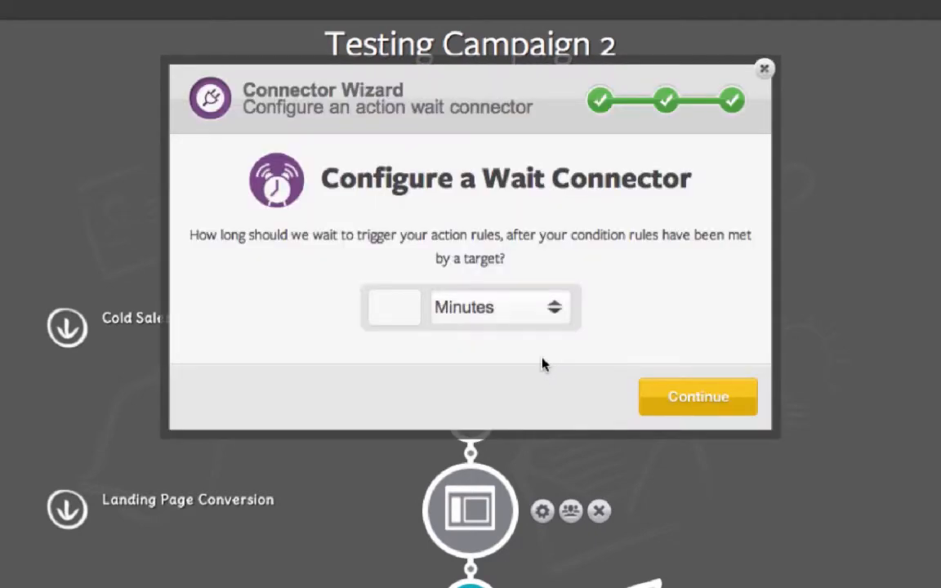
{"action": "left_click", "coordinate": [487, 319]}
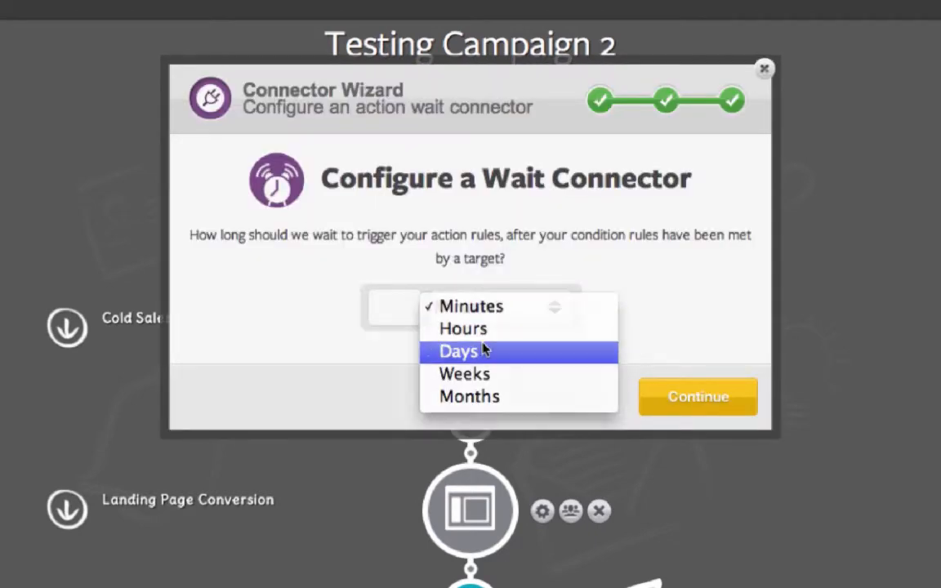
{"action": "left_click", "coordinate": [485, 351]}
{"action": "left_click", "coordinate": [394, 307]}
{"action": "type", "text": "2"}
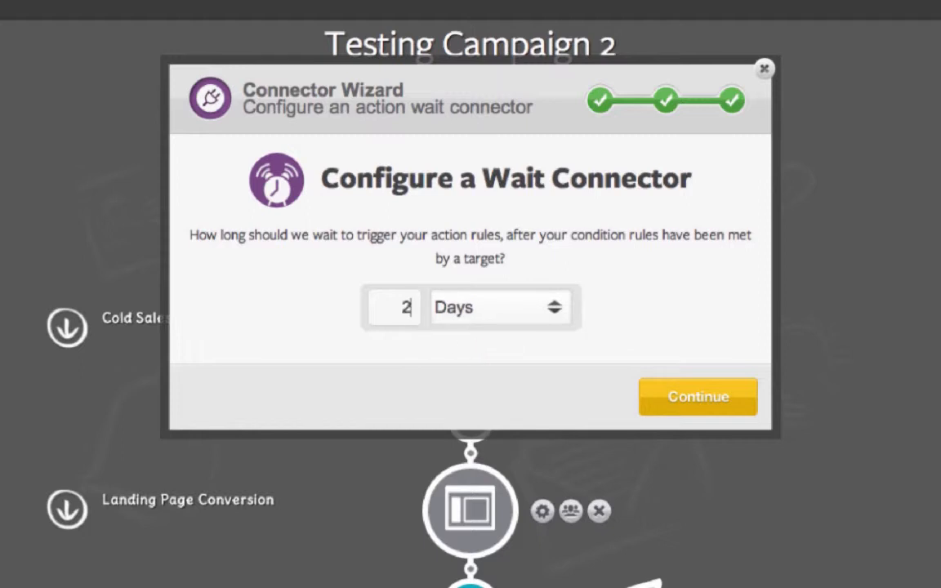
{"action": "left_click", "coordinate": [659, 408]}
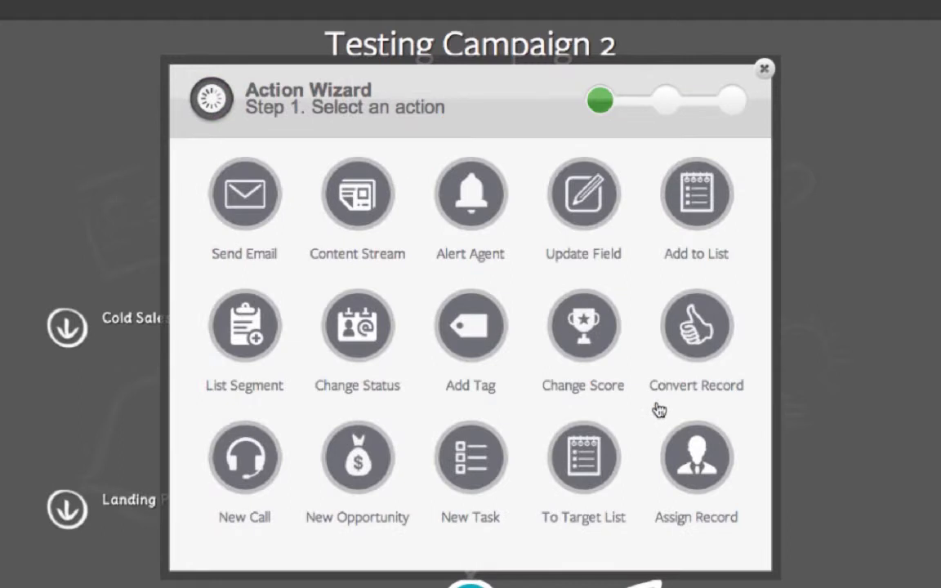
- Add a Send Email action named "2nd email" based on "first content stream - Showing interest"
{"action": "left_click", "coordinate": [258, 188]}
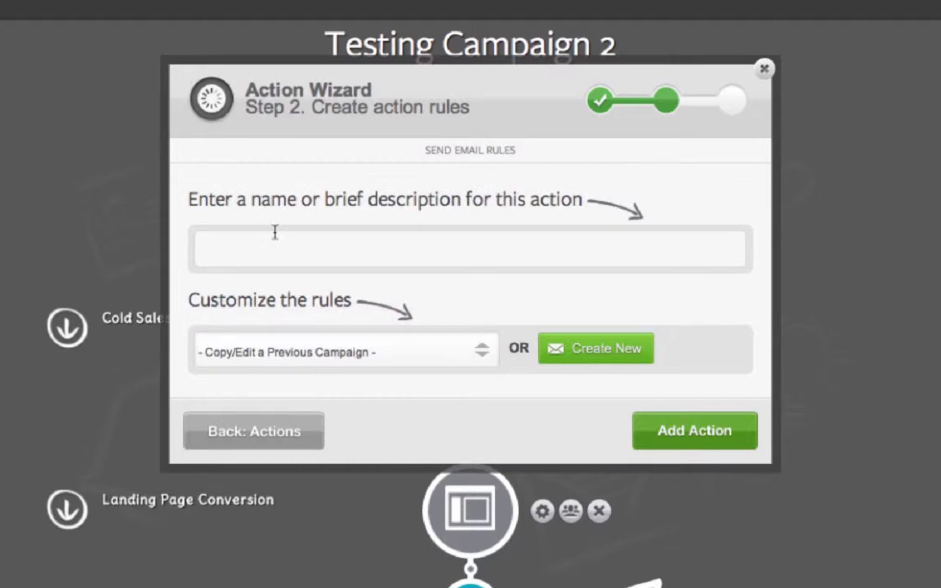
{"action": "left_click", "coordinate": [285, 243]}
{"action": "type", "text": "2nd email"}
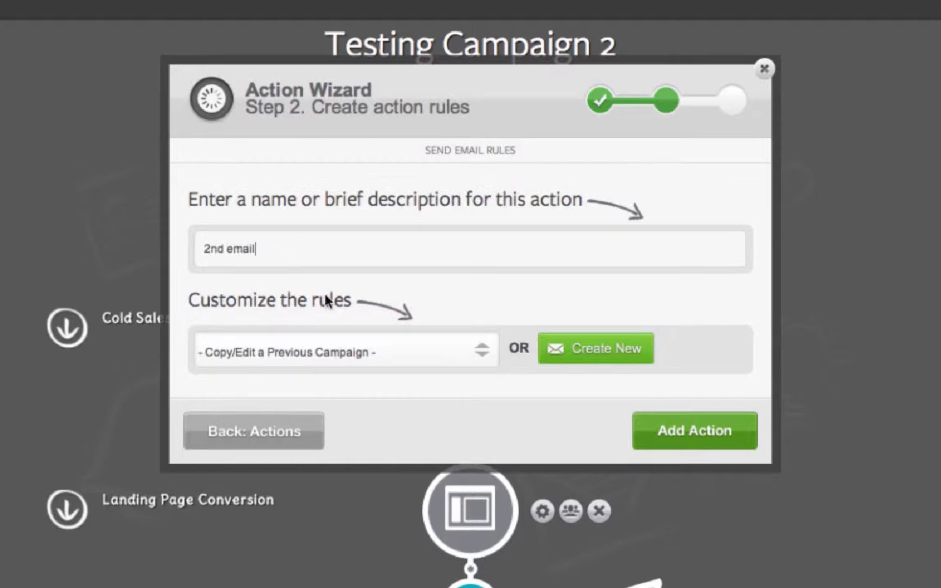
{"action": "left_click", "coordinate": [448, 354]}
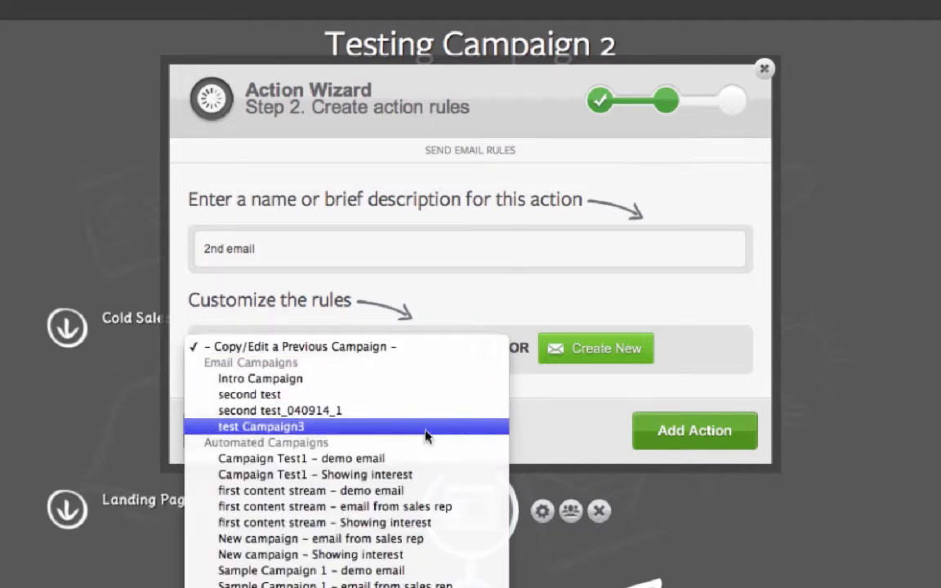
{"action": "left_click", "coordinate": [422, 521]}
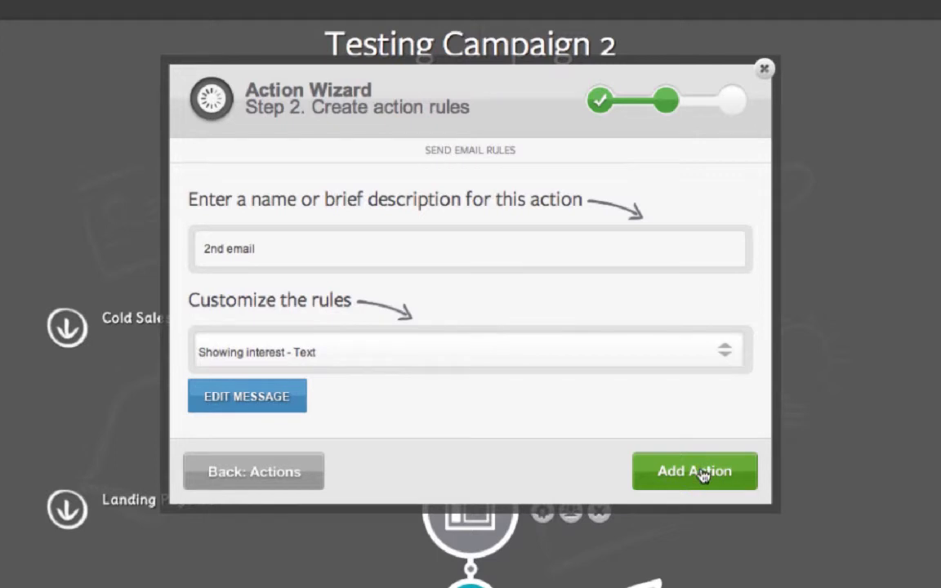
{"action": "left_click", "coordinate": [702, 474]}
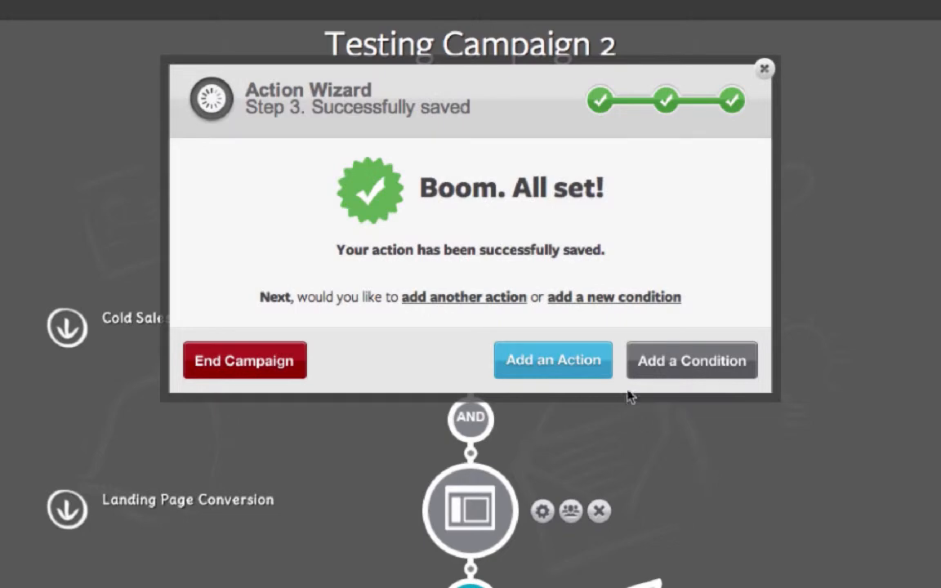
- Start a further action after the second email, setting its wait connector to 2 days
{"action": "left_click", "coordinate": [566, 362]}
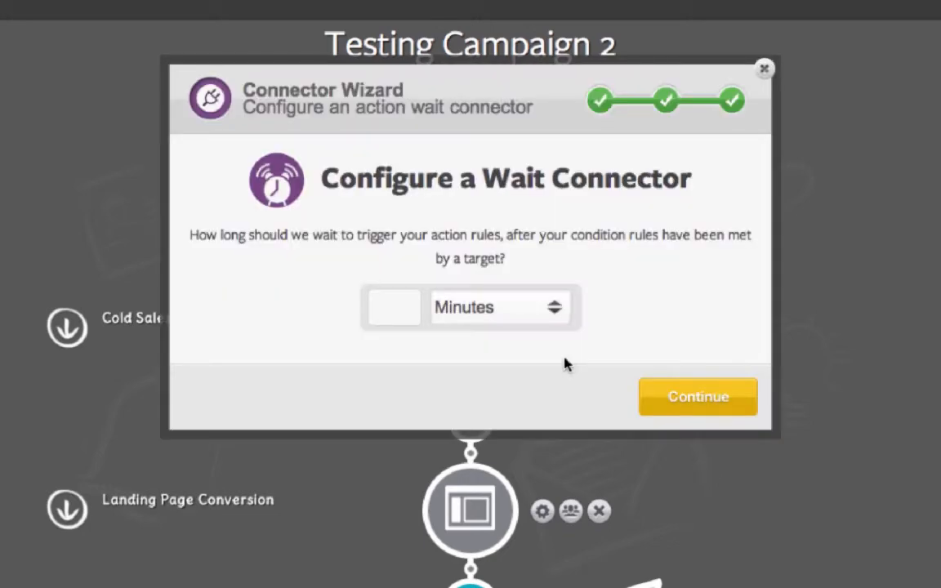
{"action": "left_click", "coordinate": [471, 306]}
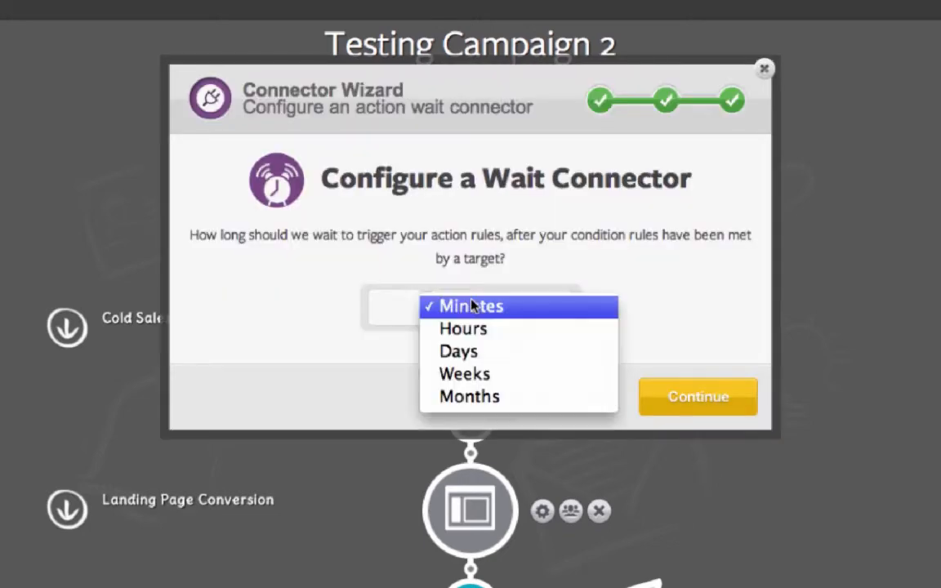
{"action": "left_click", "coordinate": [433, 352]}
{"action": "left_click", "coordinate": [394, 313]}
{"action": "type", "text": "2"}
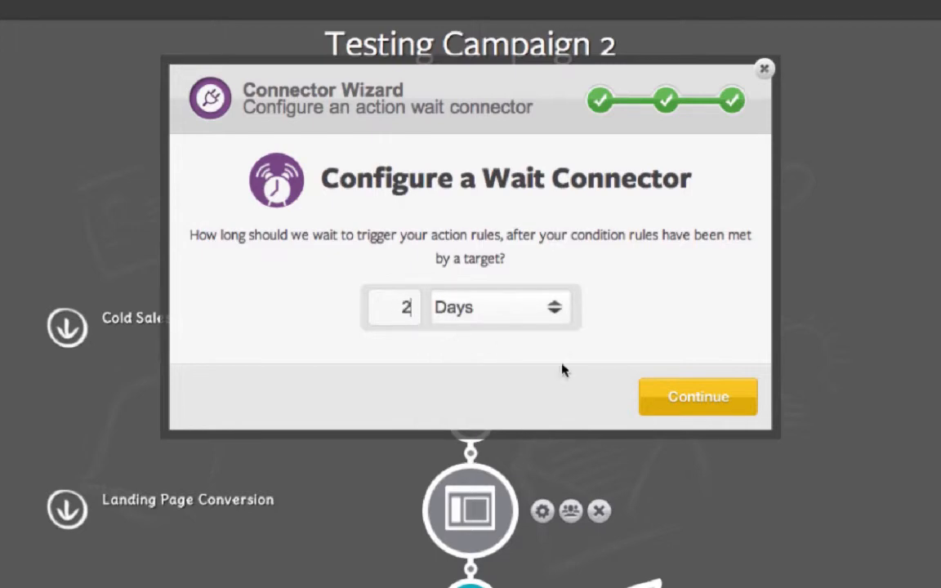
{"action": "left_click", "coordinate": [707, 397]}
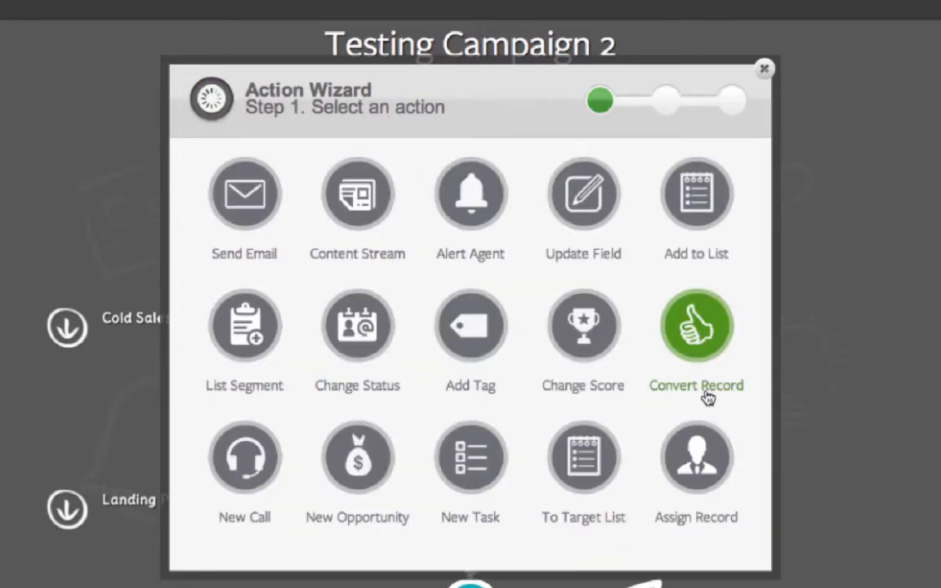
- Add a Send Email action named "3rd email" based on "first content stream - email from sales rep"
{"action": "left_click", "coordinate": [247, 200]}
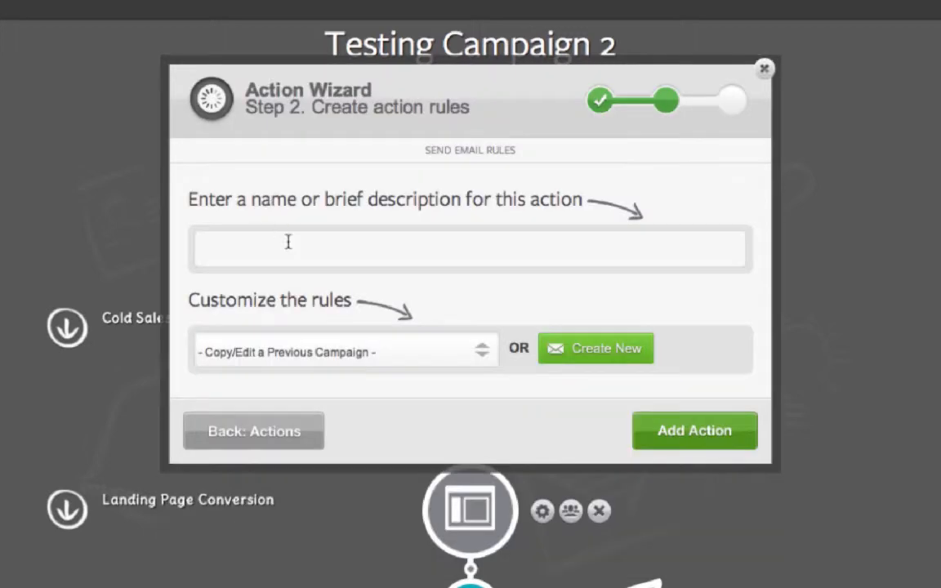
{"action": "left_click", "coordinate": [288, 242]}
{"action": "type", "text": "3rd email"}
{"action": "left_click", "coordinate": [378, 356]}
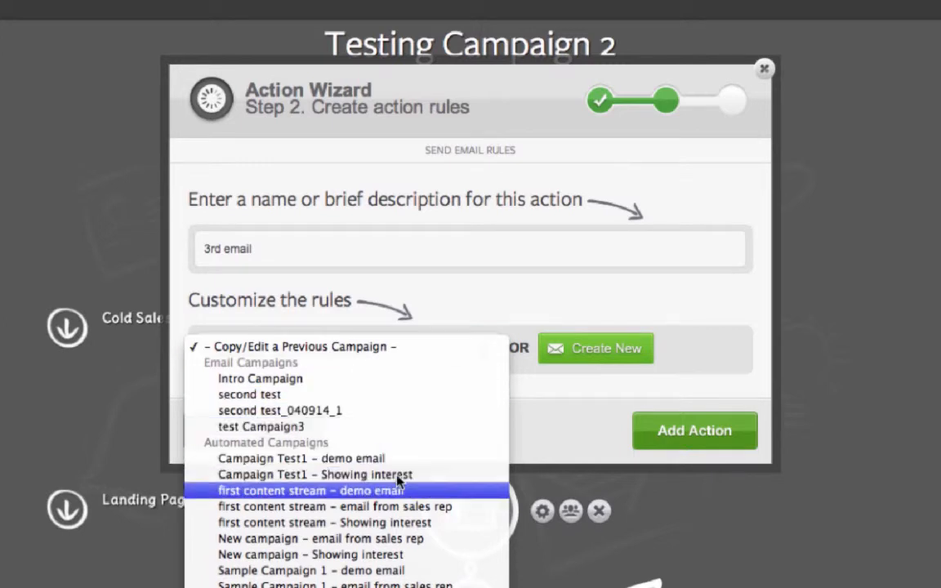
{"action": "left_click", "coordinate": [423, 515]}
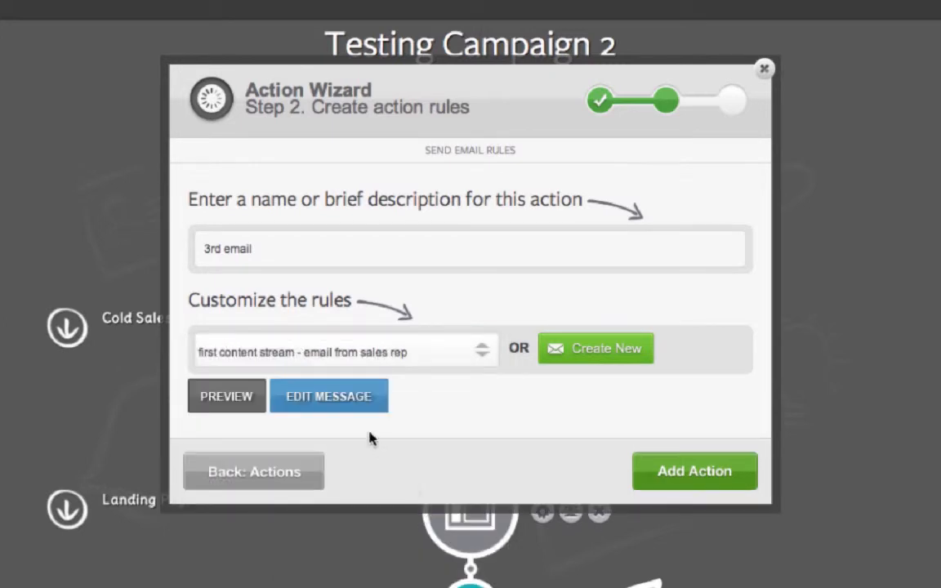
{"action": "left_click", "coordinate": [710, 485]}
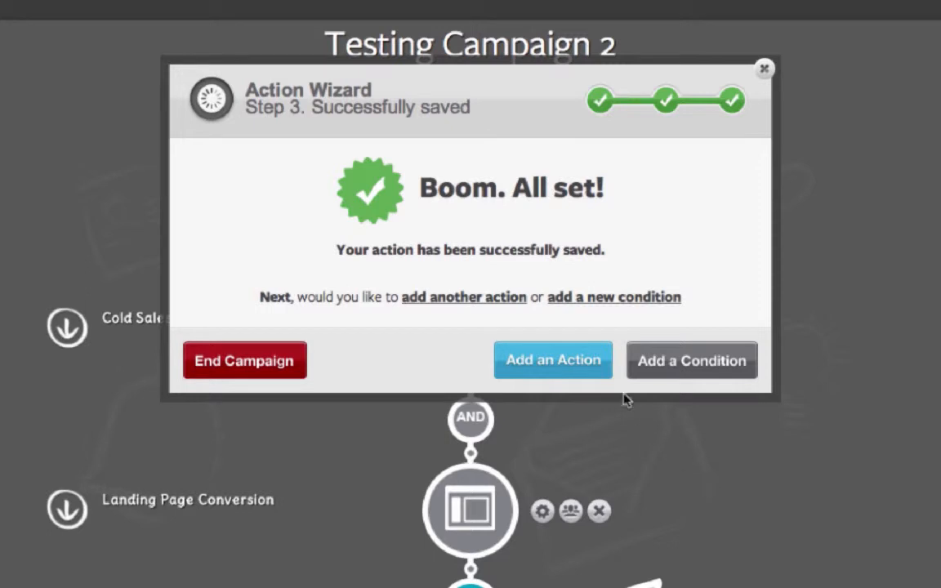
- Start another action following the third email with a wait connector of 0 minutes
{"action": "left_click", "coordinate": [575, 370]}
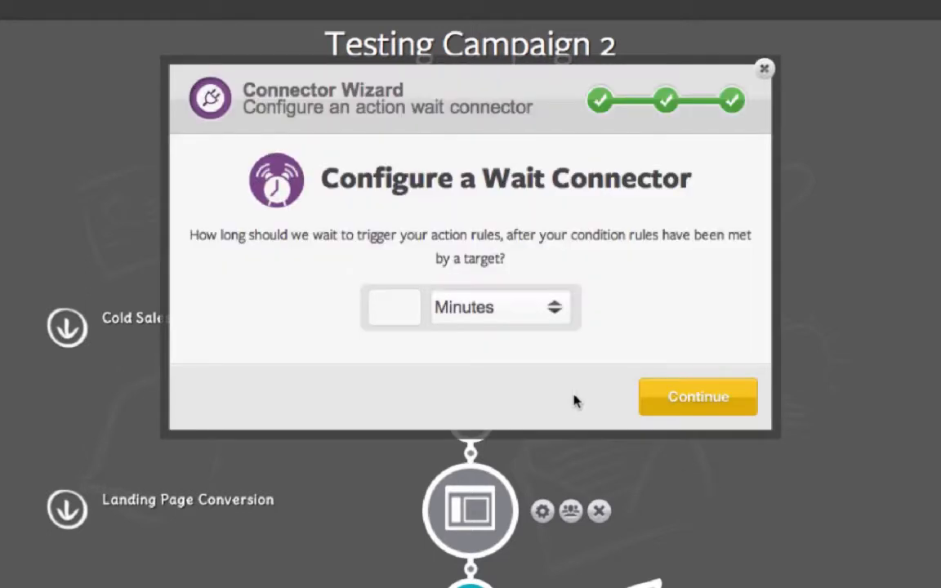
{"action": "left_click", "coordinate": [408, 312]}
{"action": "type", "text": "0"}
{"action": "left_click", "coordinate": [672, 400]}
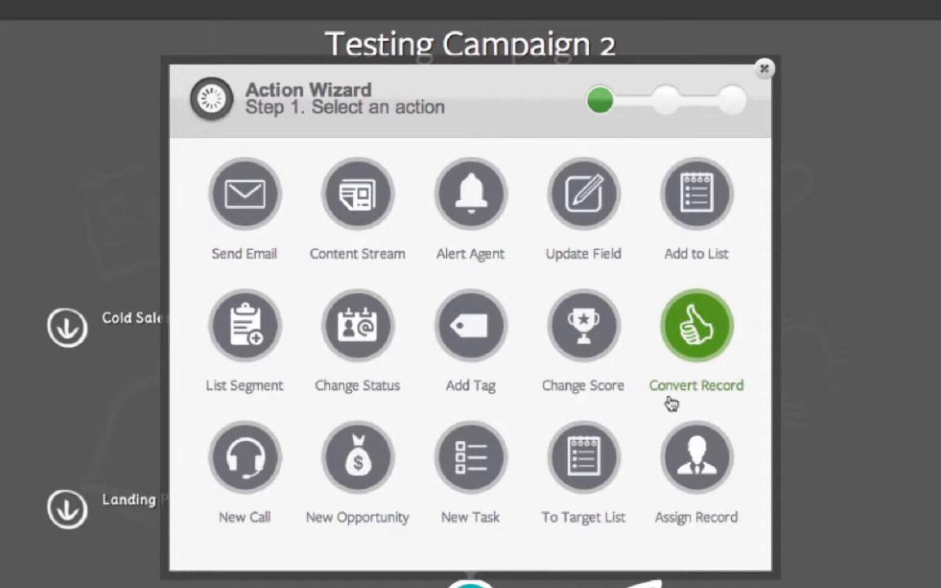
- Add an Assign Record action named "Assign To Random Agent" with its assignment rule set to Random
{"action": "left_click", "coordinate": [670, 400]}
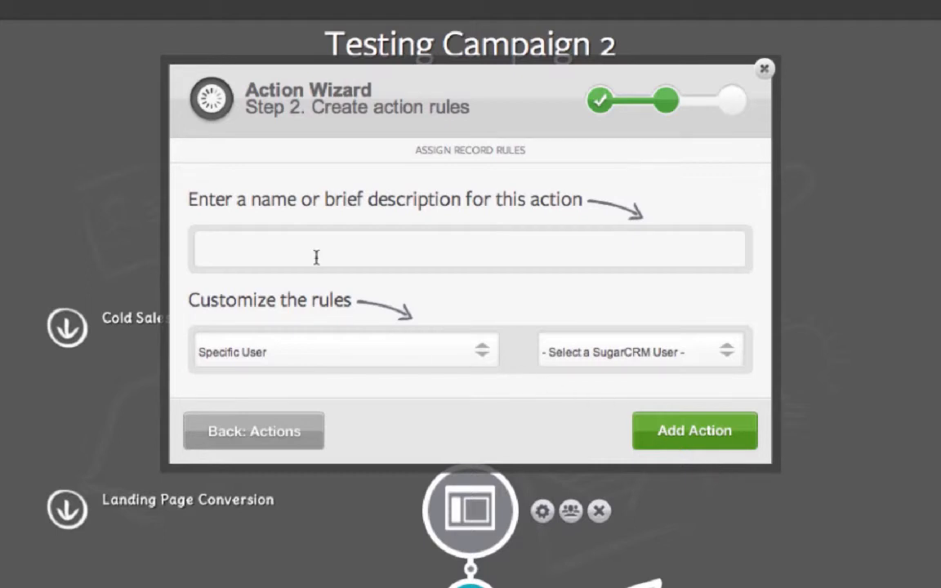
{"action": "type", "text": "Assign To rand"}
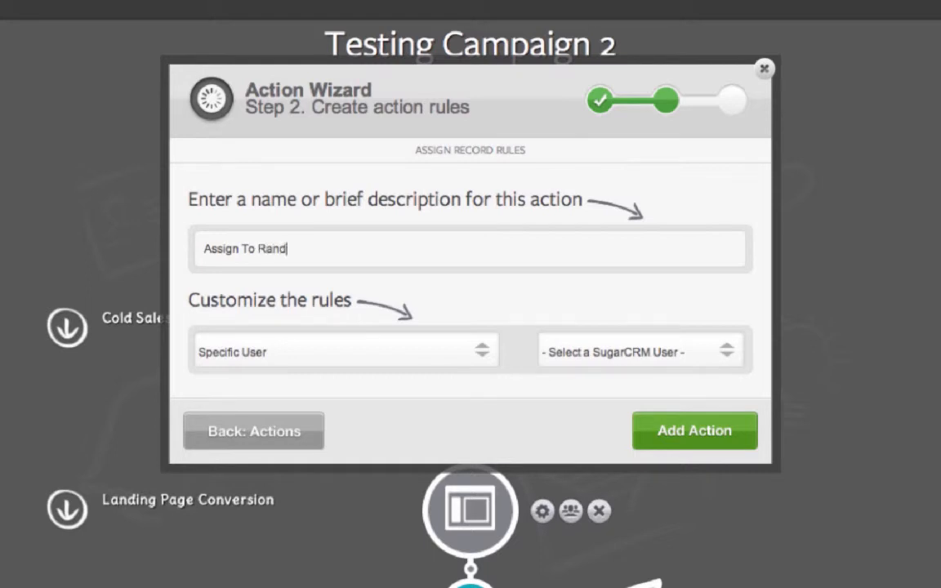
{"action": "type", "text": "om Agent"}
{"action": "left_click", "coordinate": [352, 351]}
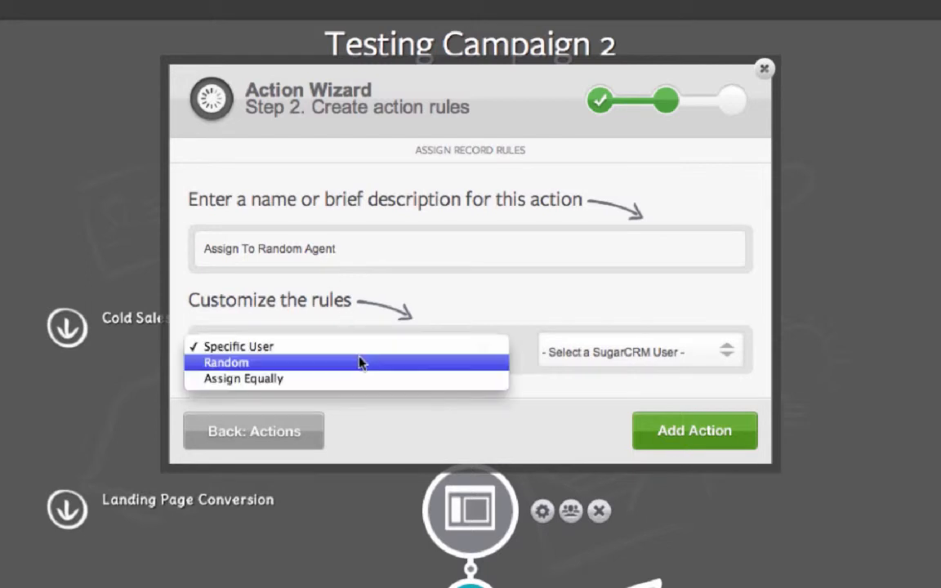
{"action": "left_click", "coordinate": [316, 366]}
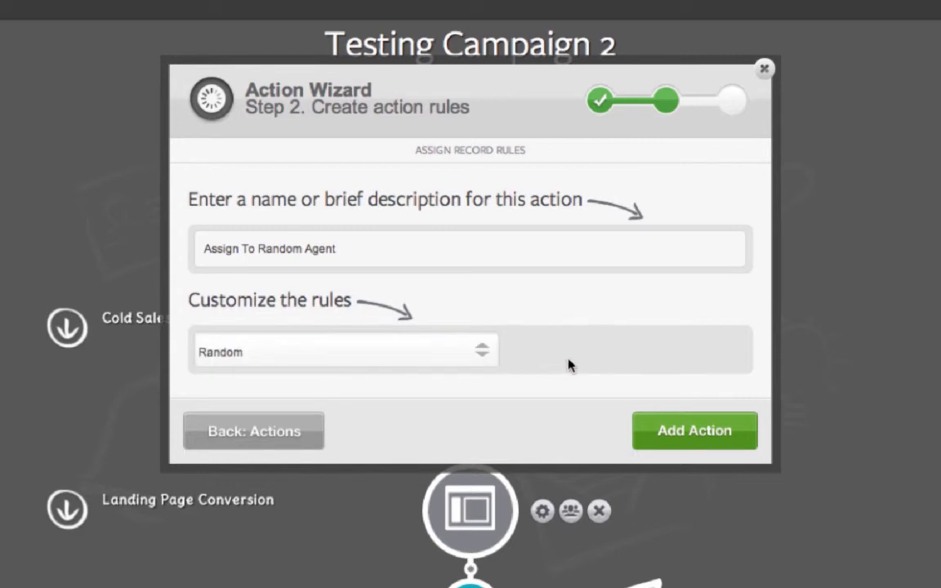
{"action": "left_click", "coordinate": [662, 433]}
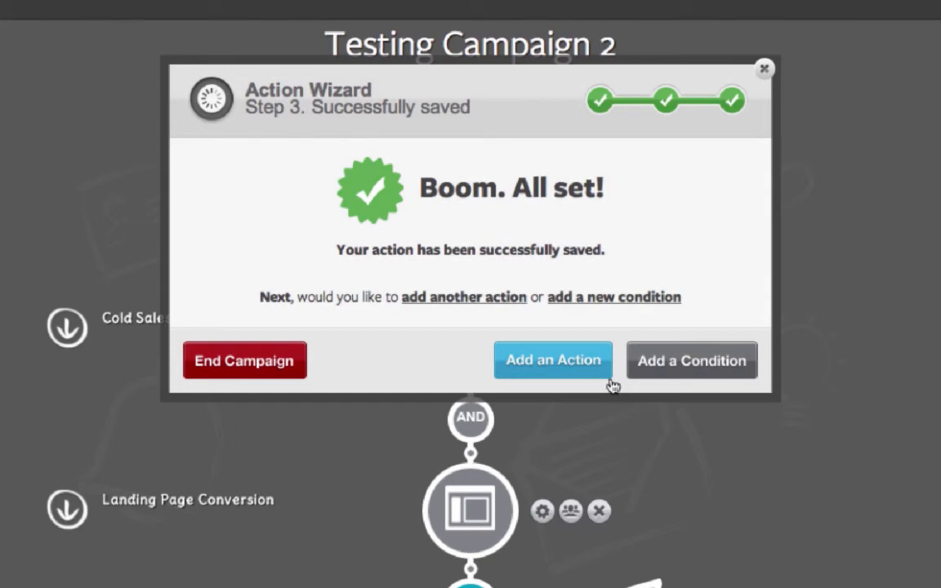
- Start another action after the record assignment with a wait connector of 10 minutes
{"action": "left_click", "coordinate": [528, 359]}
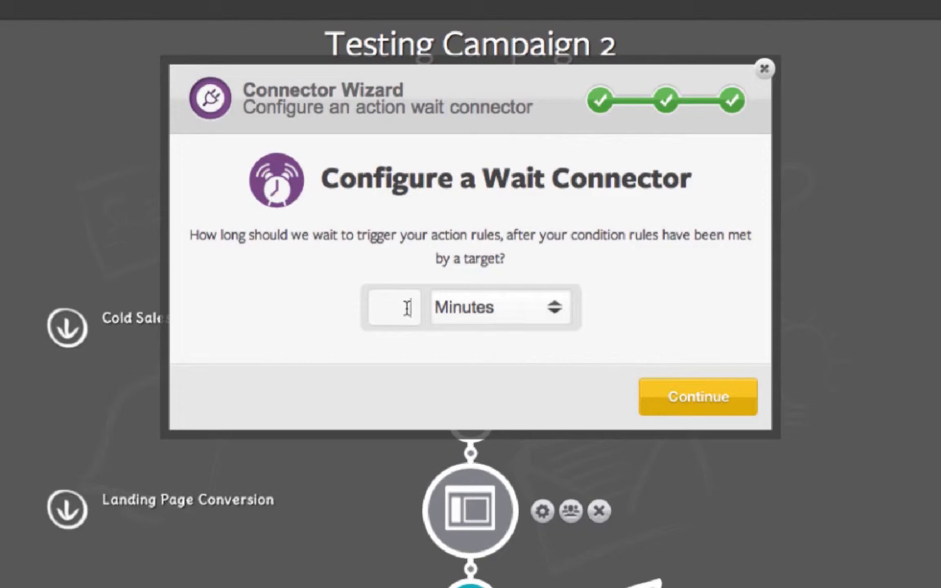
{"action": "left_click", "coordinate": [406, 308]}
{"action": "type", "text": "10"}
{"action": "left_click", "coordinate": [674, 400]}
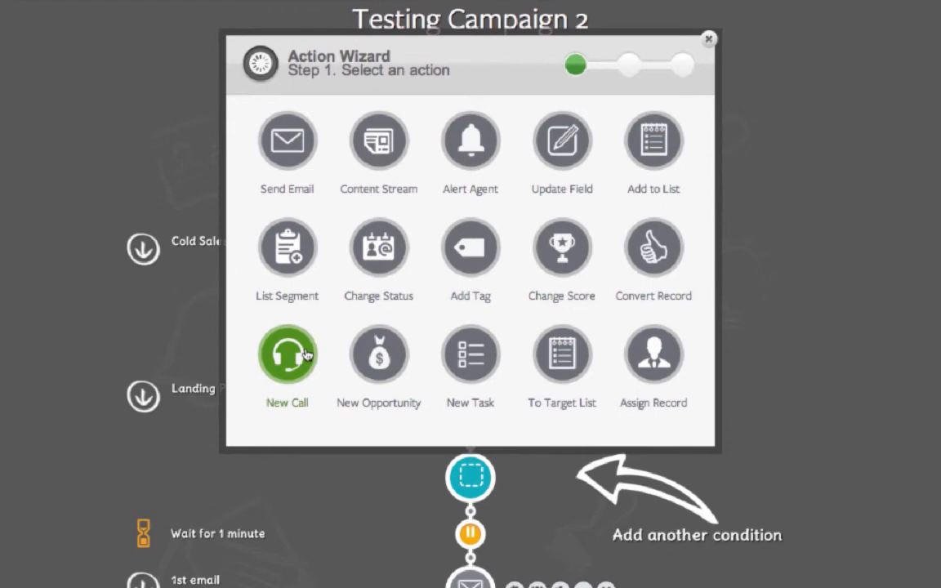
- Create a New Call action named "Call between target and sales rep"
{"action": "left_click", "coordinate": [306, 352]}
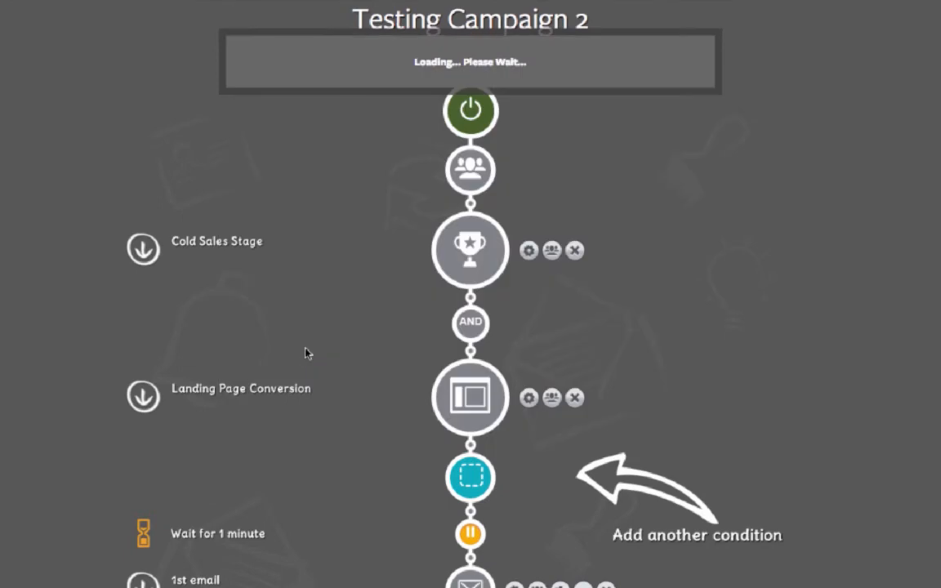
{"action": "left_click", "coordinate": [309, 182]}
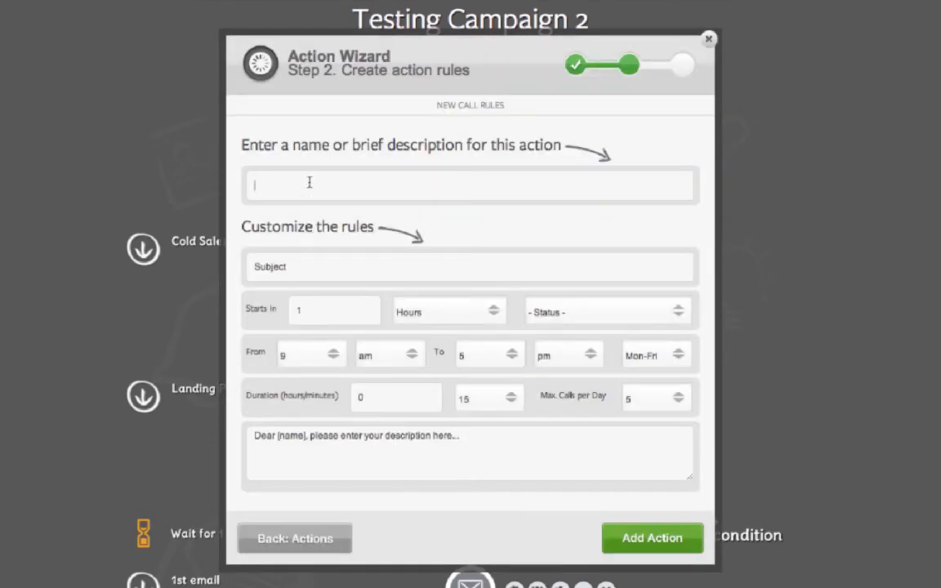
{"action": "type", "text": "C"}
{"action": "type", "text": "all be"}
{"action": "type", "text": "tween "}
{"action": "type", "text": "9am"}
{"action": "key", "text": "BackSpace"}
{"action": "key", "text": "BackSpace"}
{"action": "type", "text": "rget and sales rep"}
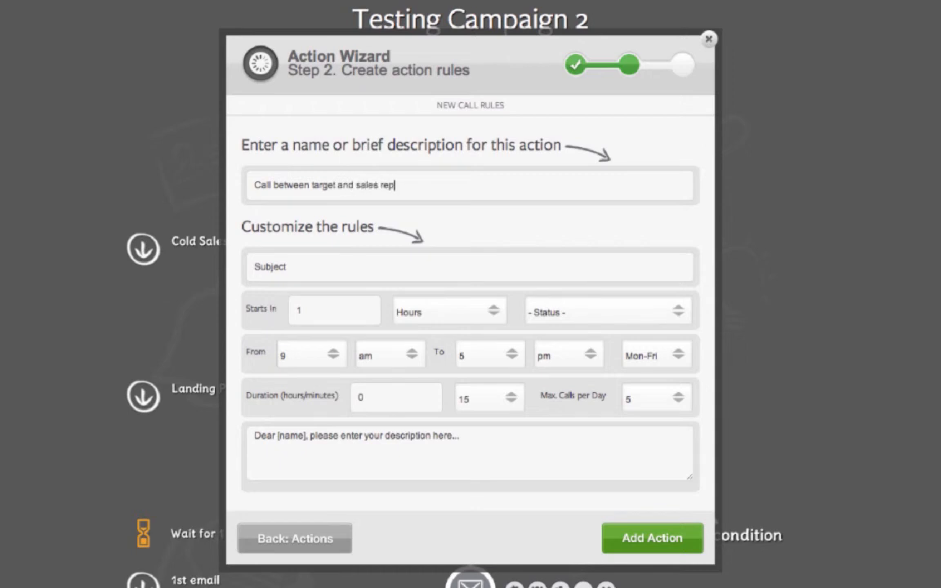
- Set the call's subject to "Email", its start to 24 hours and its description to the contact's name, save it and end the campaign
{"action": "left_click", "coordinate": [365, 269]}
{"action": "type", "text": "Email"}
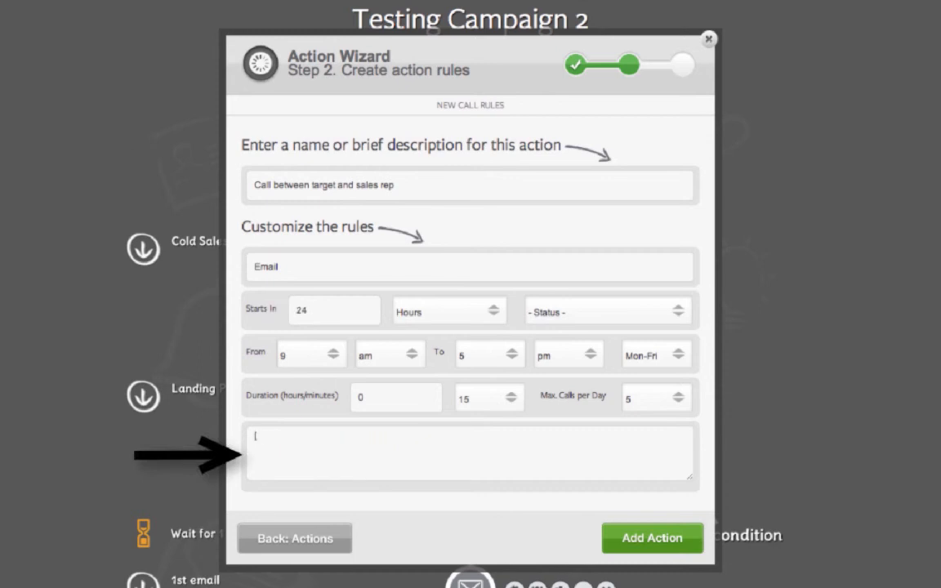
{"action": "type", "text": "James"}
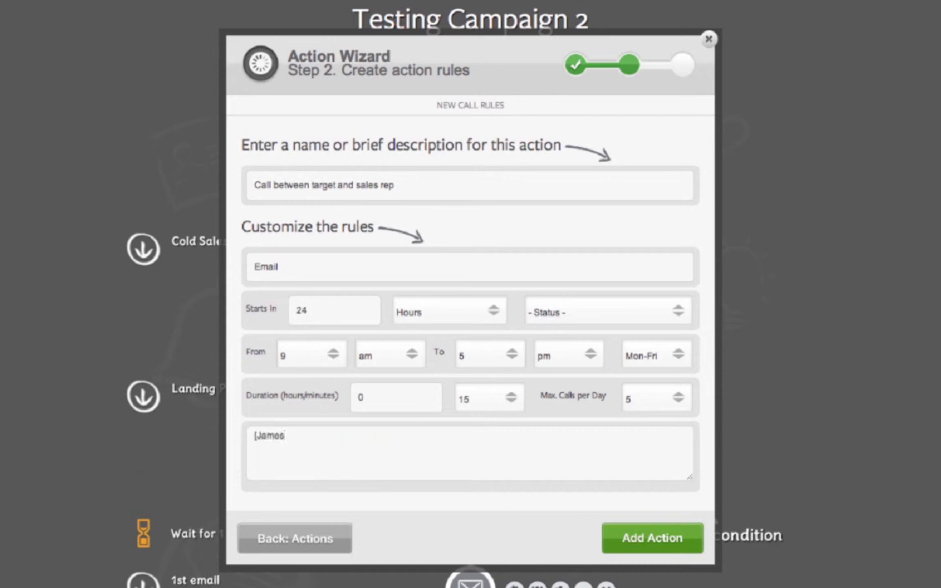
{"action": "left_click", "coordinate": [627, 533]}
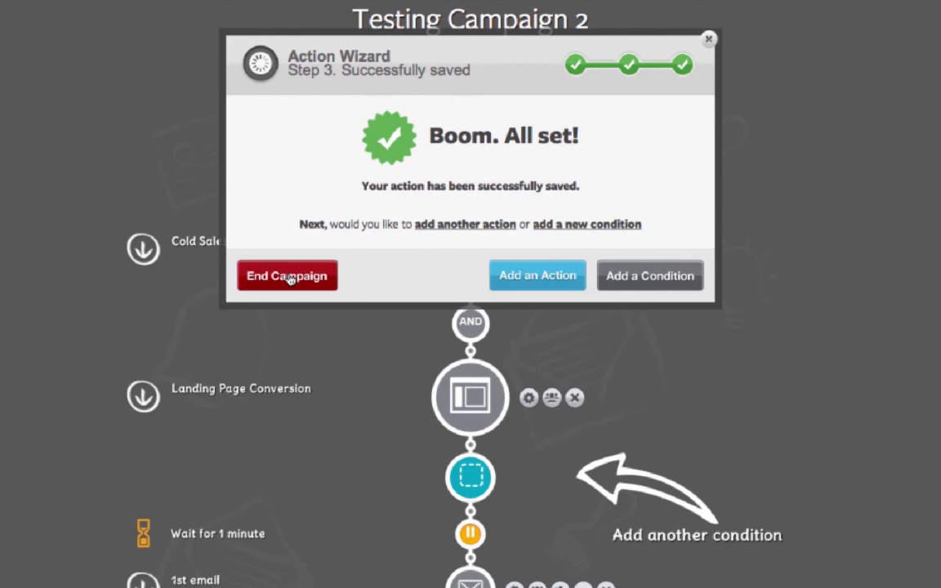
{"action": "left_click", "coordinate": [289, 279]}
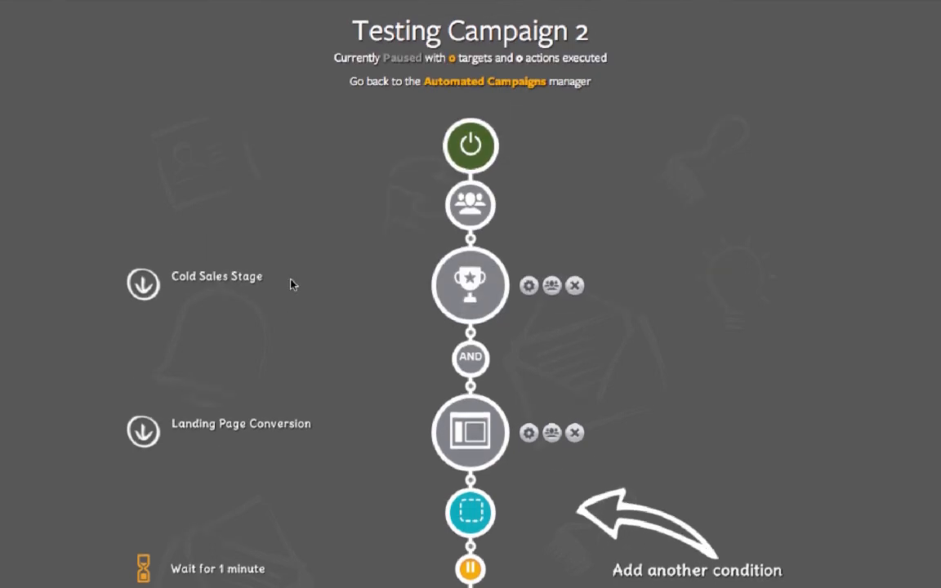
- Review the campaign flow from the conditions through the three emails and the agent assignment to the call action
{"action": "scroll", "coordinate": [291, 283], "scroll_direction": "down", "scroll_amount": 3}
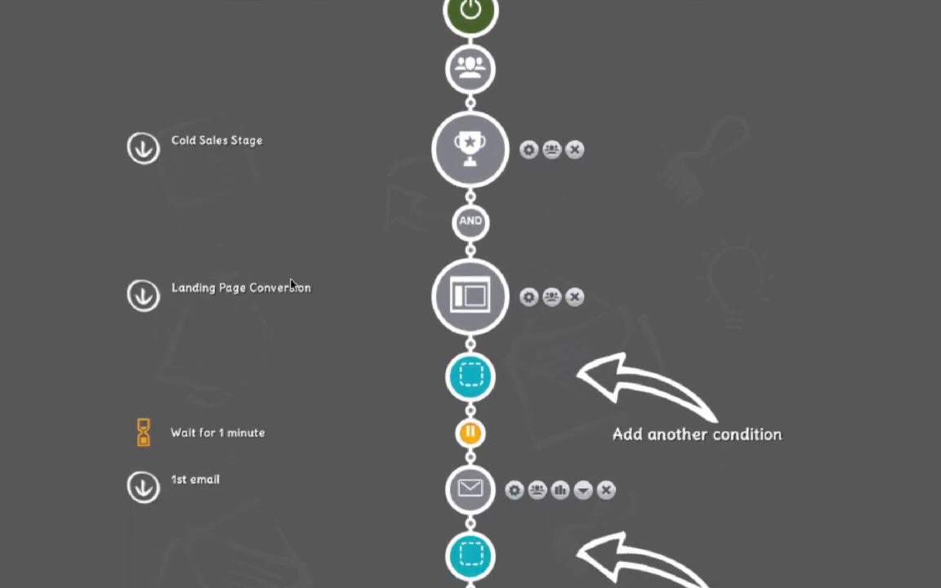
{"action": "scroll", "coordinate": [292, 284], "scroll_direction": "down", "scroll_amount": 4}
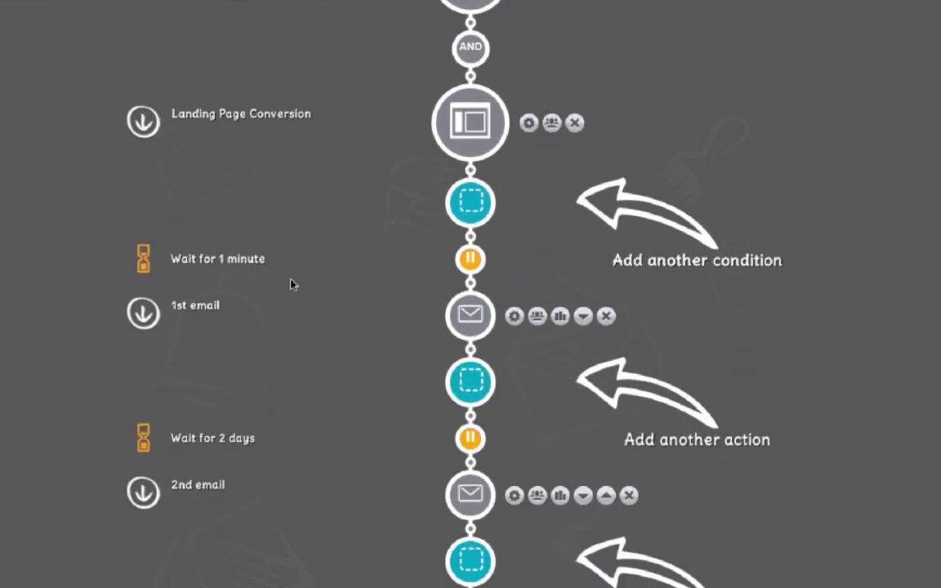
{"action": "scroll", "coordinate": [292, 284], "scroll_direction": "down", "scroll_amount": 1}
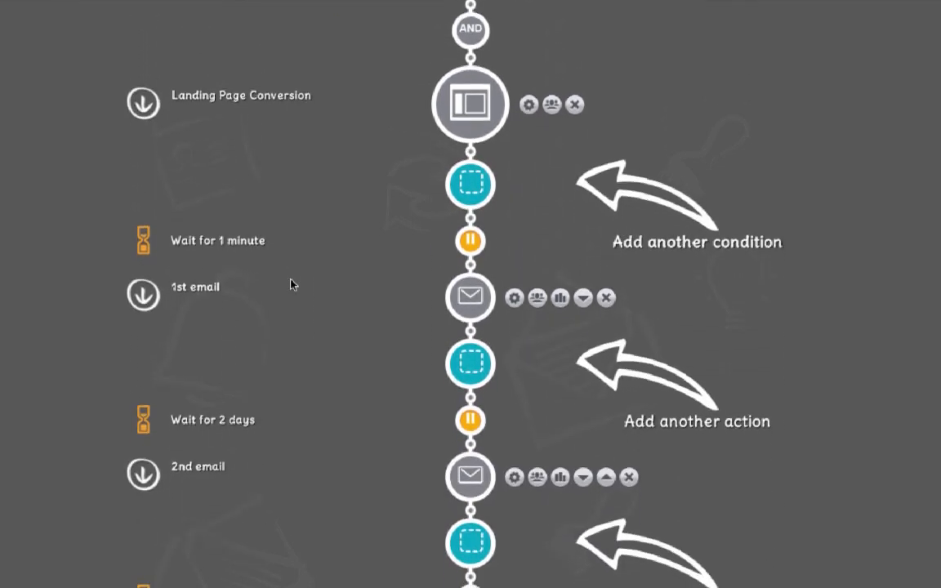
{"action": "scroll", "coordinate": [292, 284], "scroll_direction": "down", "scroll_amount": 5}
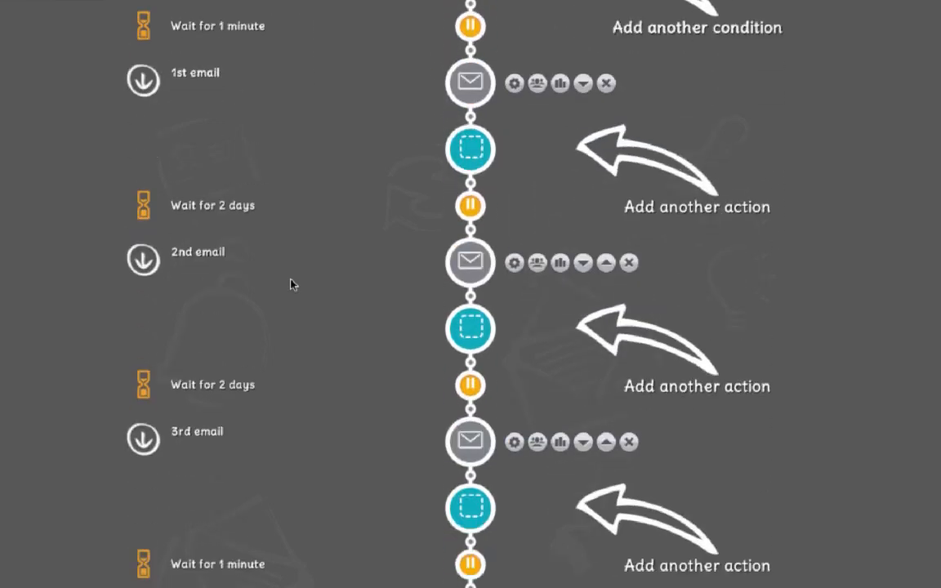
{"action": "scroll", "coordinate": [291, 284], "scroll_direction": "down", "scroll_amount": 2}
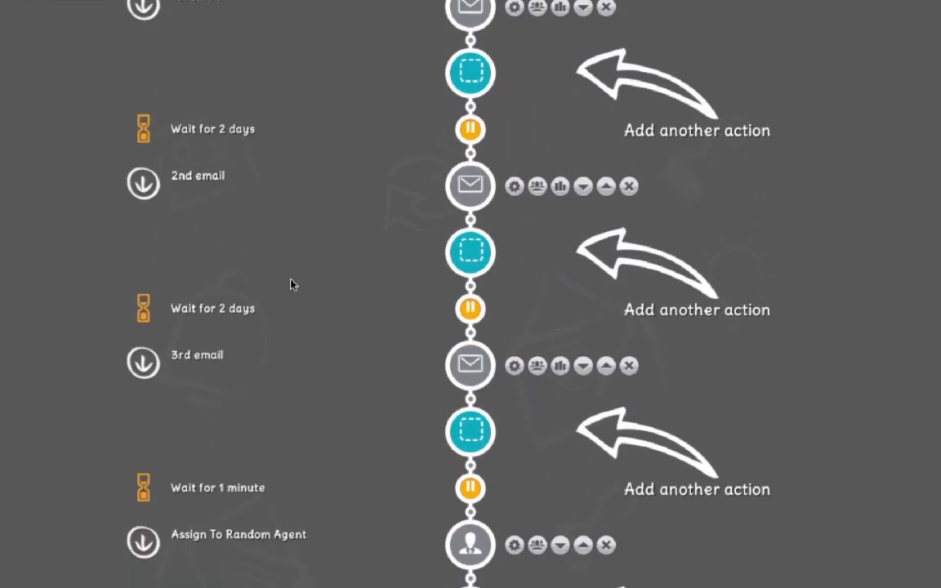
{"action": "scroll", "coordinate": [291, 283], "scroll_direction": "down", "scroll_amount": 2}
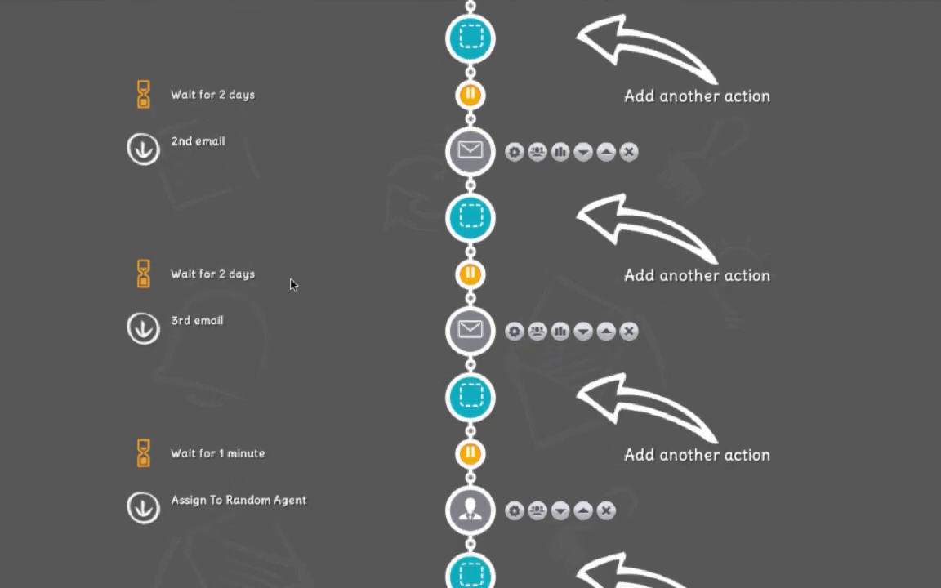
{"action": "scroll", "coordinate": [291, 284], "scroll_direction": "down", "scroll_amount": 4}
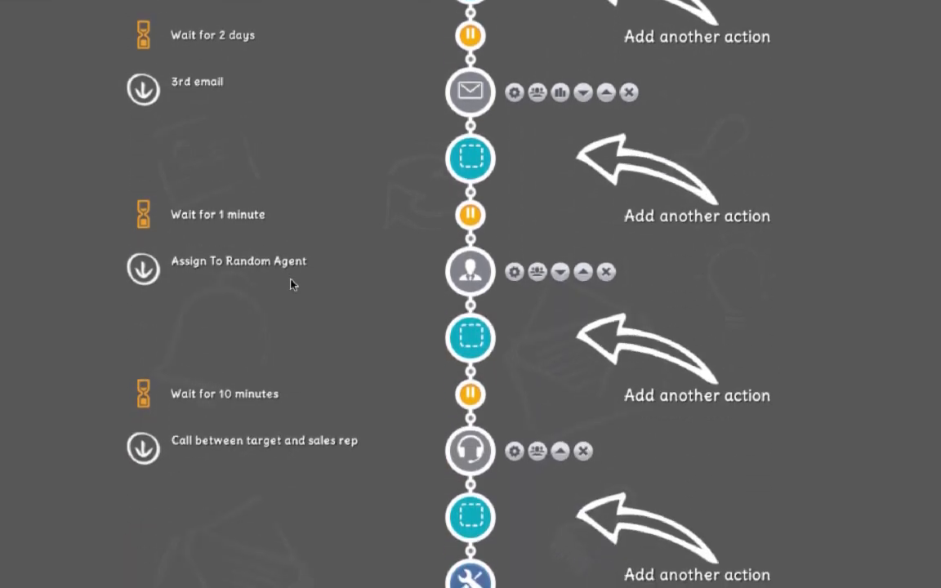